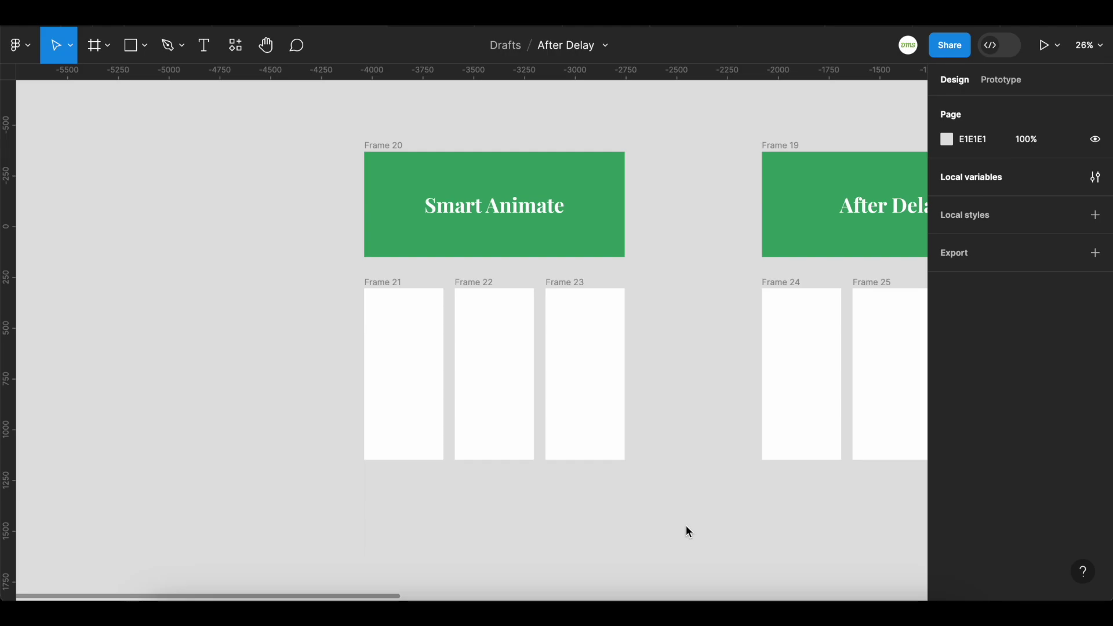
Step: Add an on-tap prototype interaction to Frame 21 that navigates to Frame 22
{"action": "scroll", "coordinate": [650, 489], "scroll_direction": "down", "scroll_amount": 2}
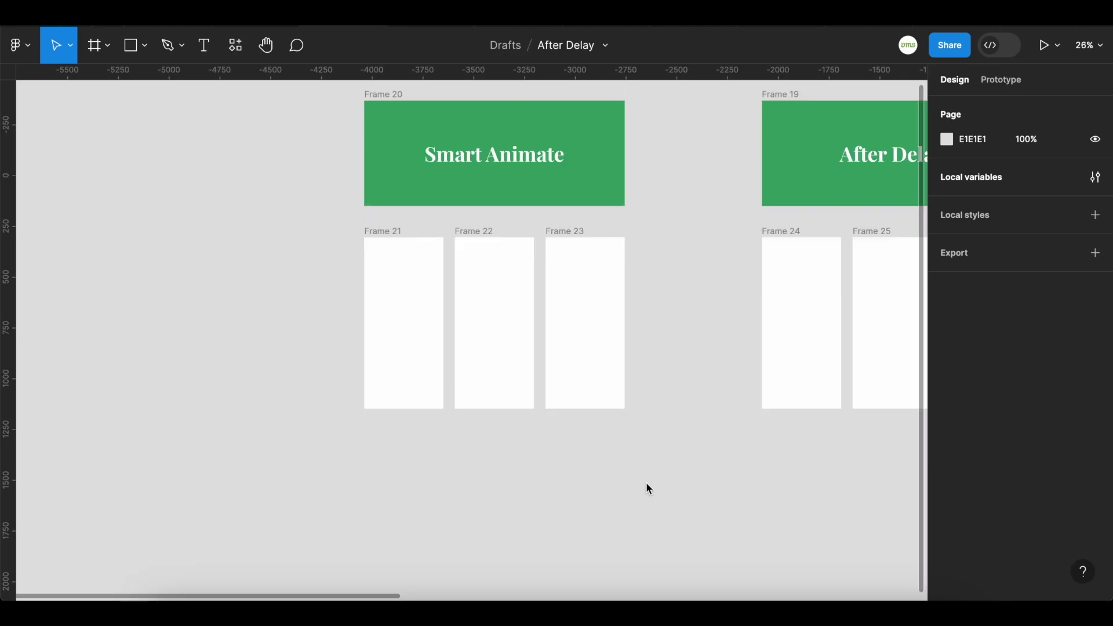
{"action": "left_click", "coordinate": [1011, 78]}
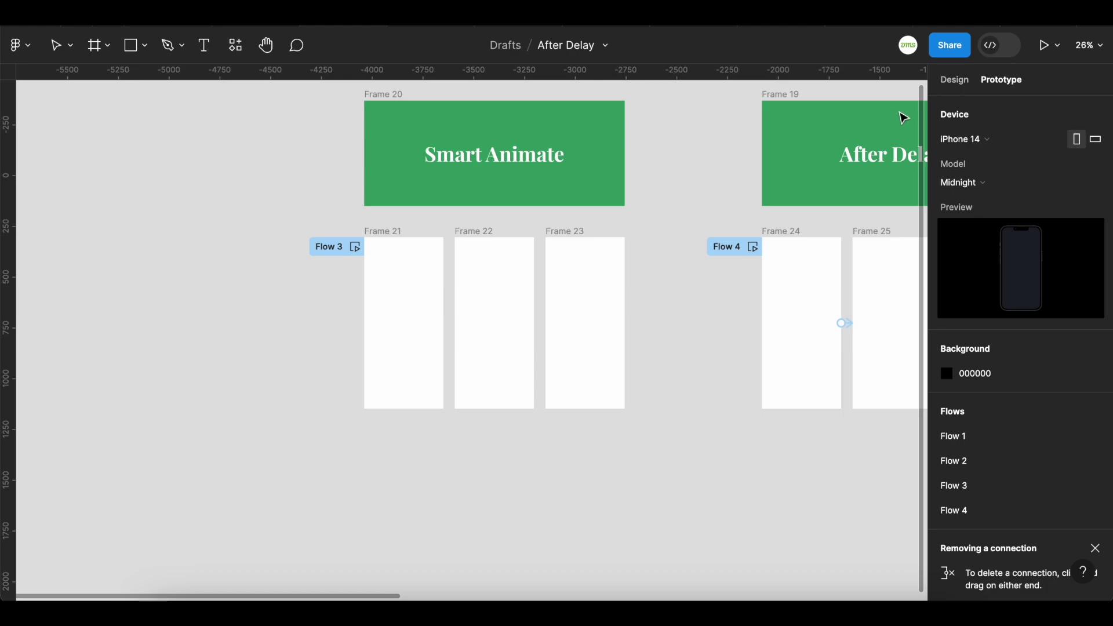
{"action": "left_click", "coordinate": [950, 86]}
{"action": "left_click", "coordinate": [993, 87]}
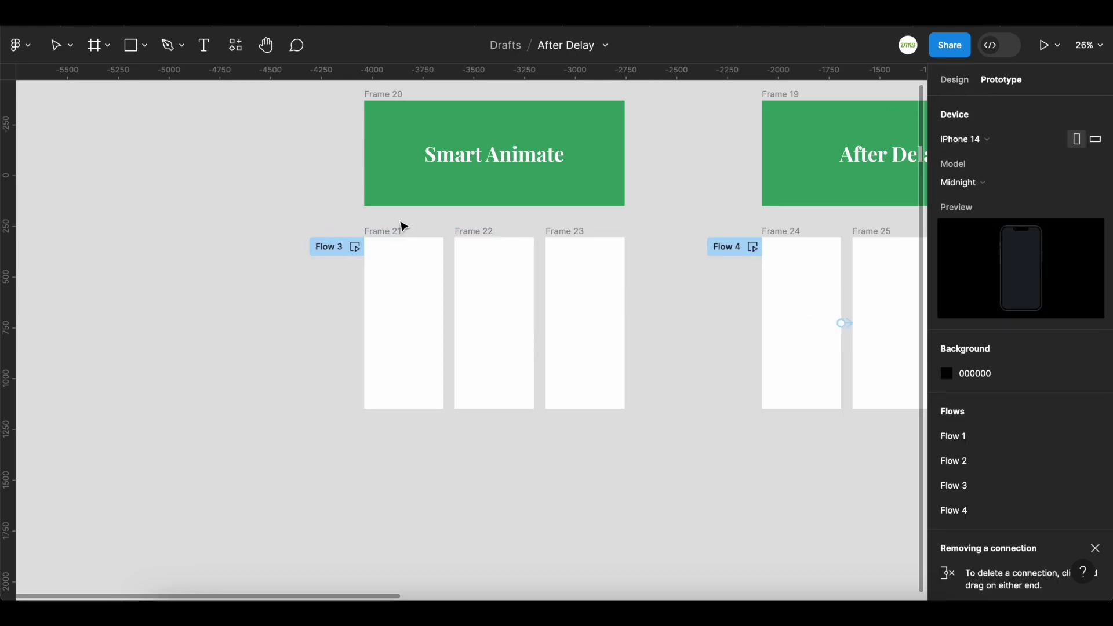
{"action": "left_click", "coordinate": [398, 232]}
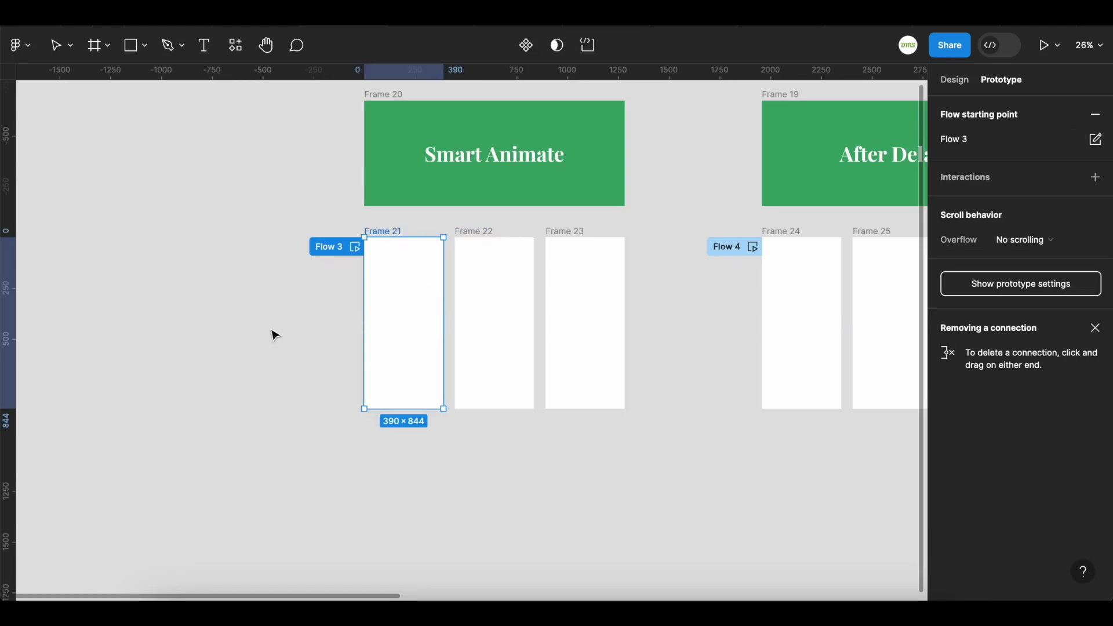
{"action": "left_click", "coordinate": [1096, 177]}
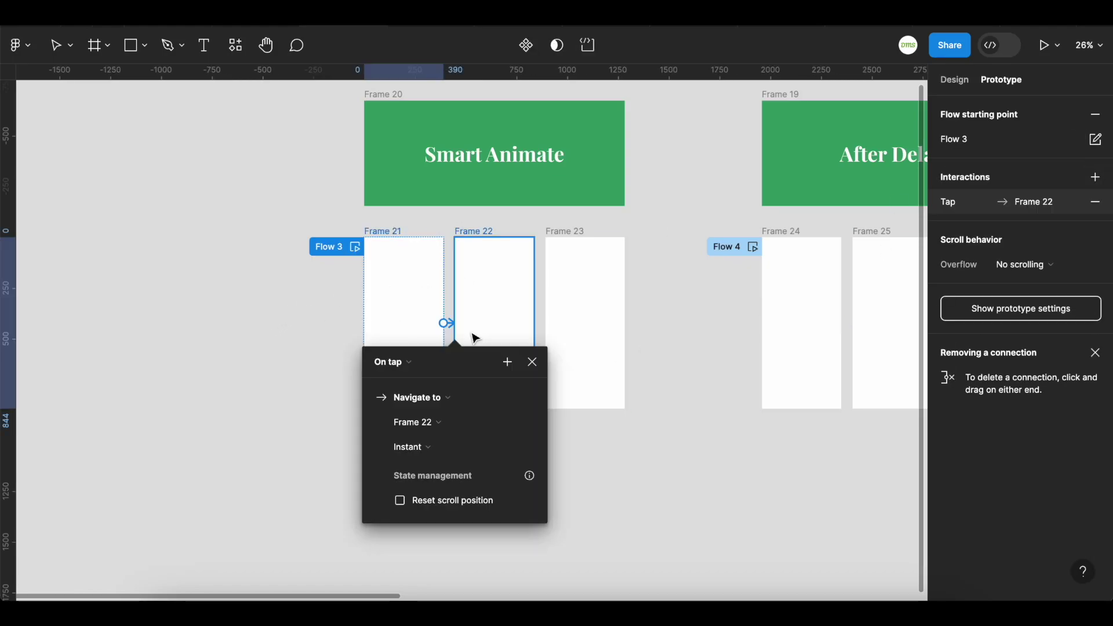
{"action": "left_click", "coordinate": [404, 365]}
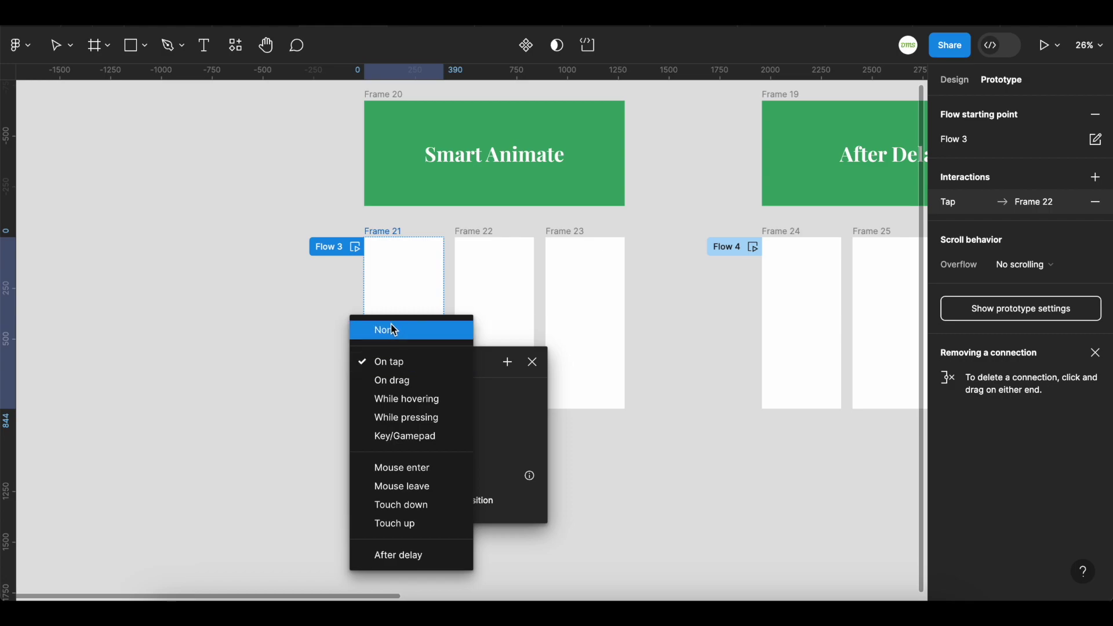
{"action": "left_click", "coordinate": [393, 303]}
{"action": "left_click", "coordinate": [425, 398]}
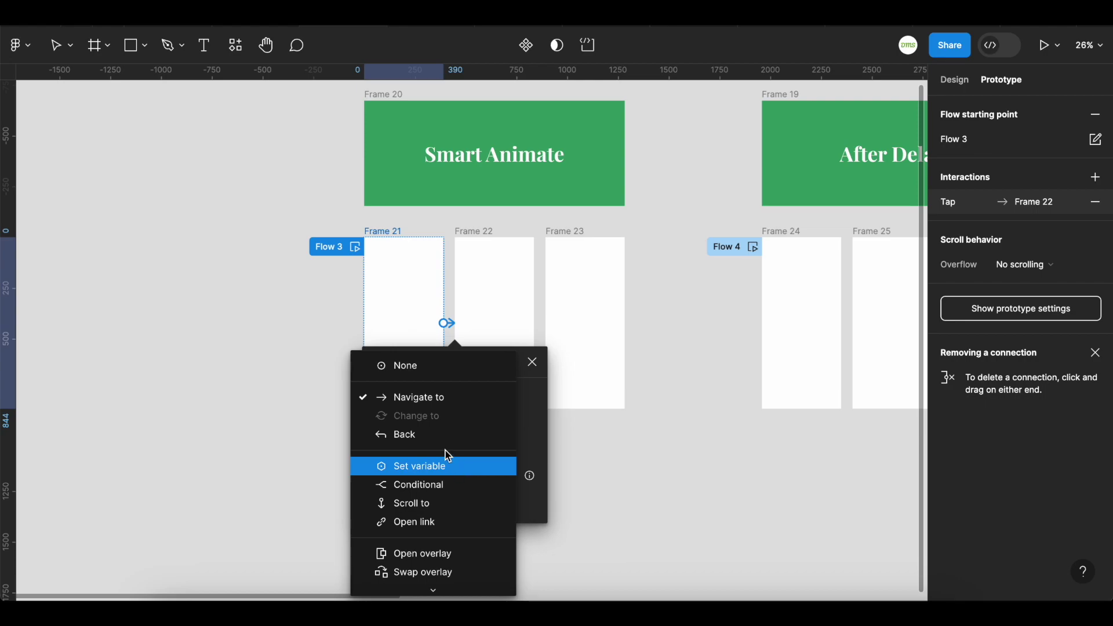
{"action": "left_click", "coordinate": [434, 399]}
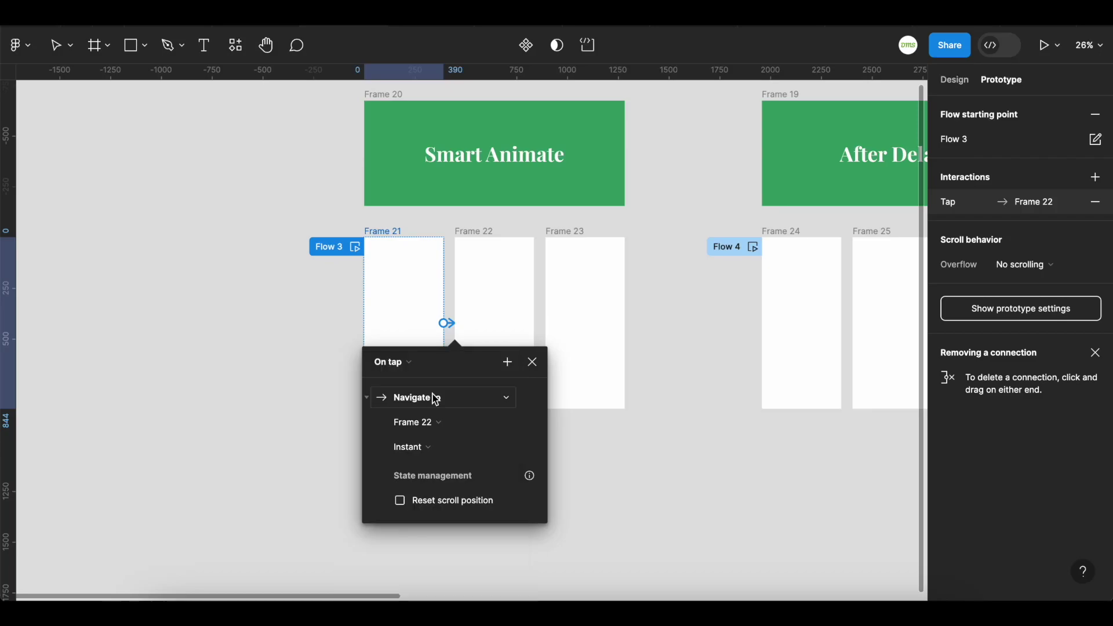
Step: Set the animation of the interaction from Frame 21 to Frame 22 to Smart animate and close its settings
{"action": "left_click", "coordinate": [428, 446]}
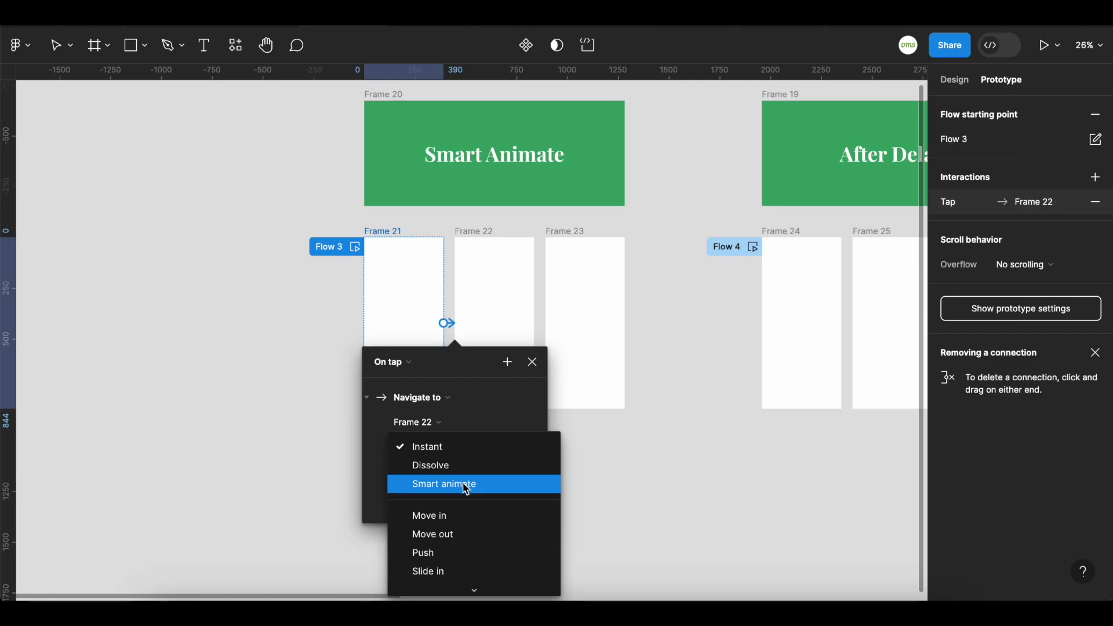
{"action": "left_click", "coordinate": [466, 485]}
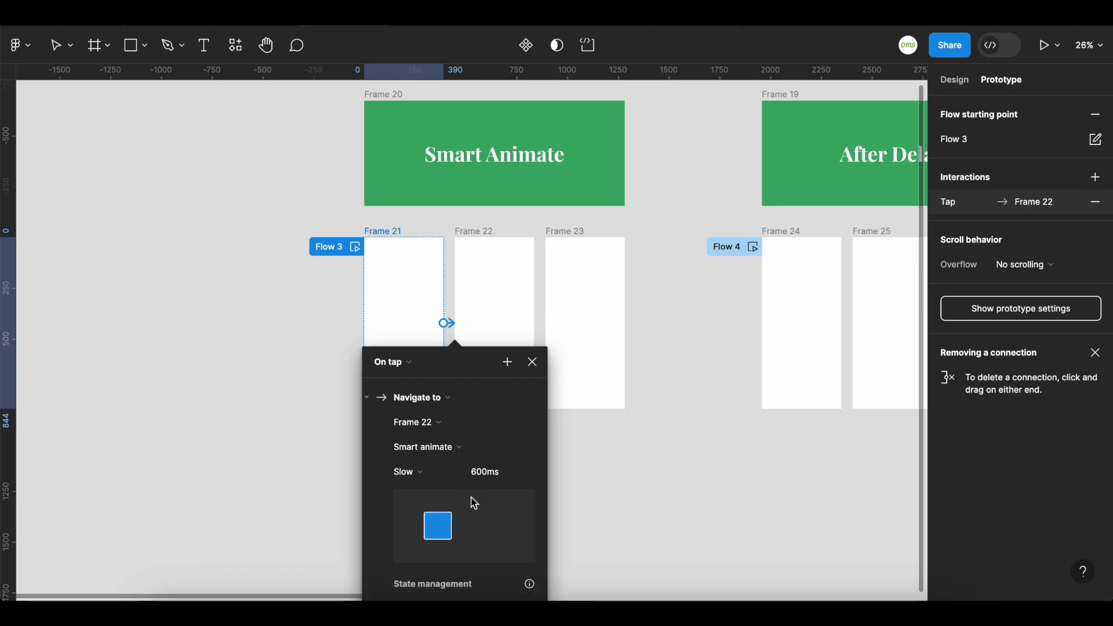
{"action": "left_click", "coordinate": [542, 366]}
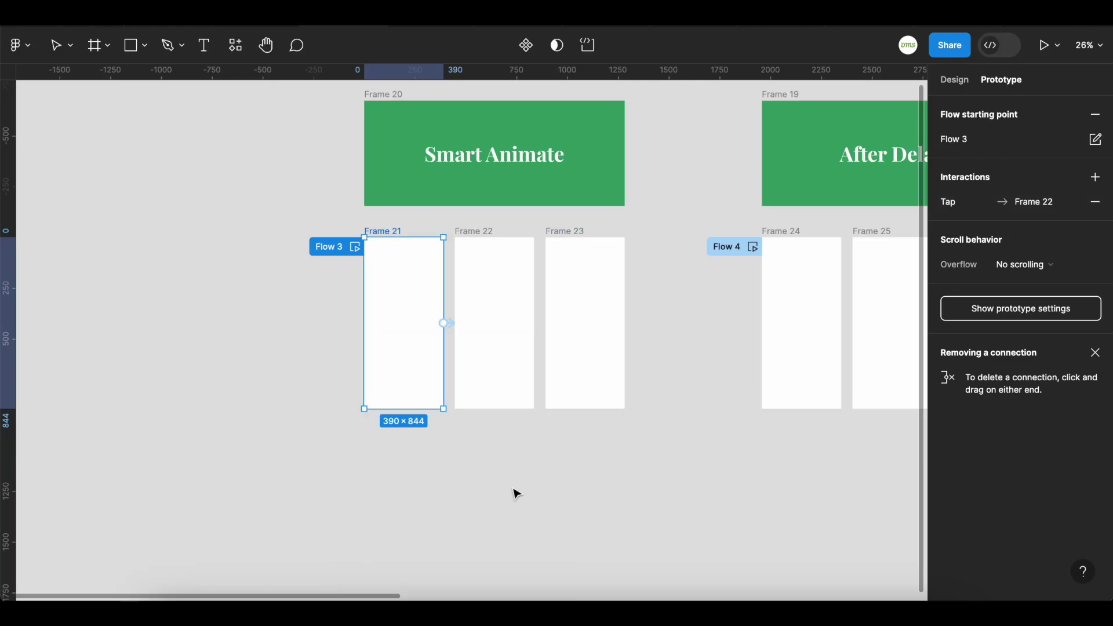
Step: Draw a circle about 259 × 259 in the middle of Frame 21 and fill it with surface/surface-green
{"action": "key", "text": "o"}
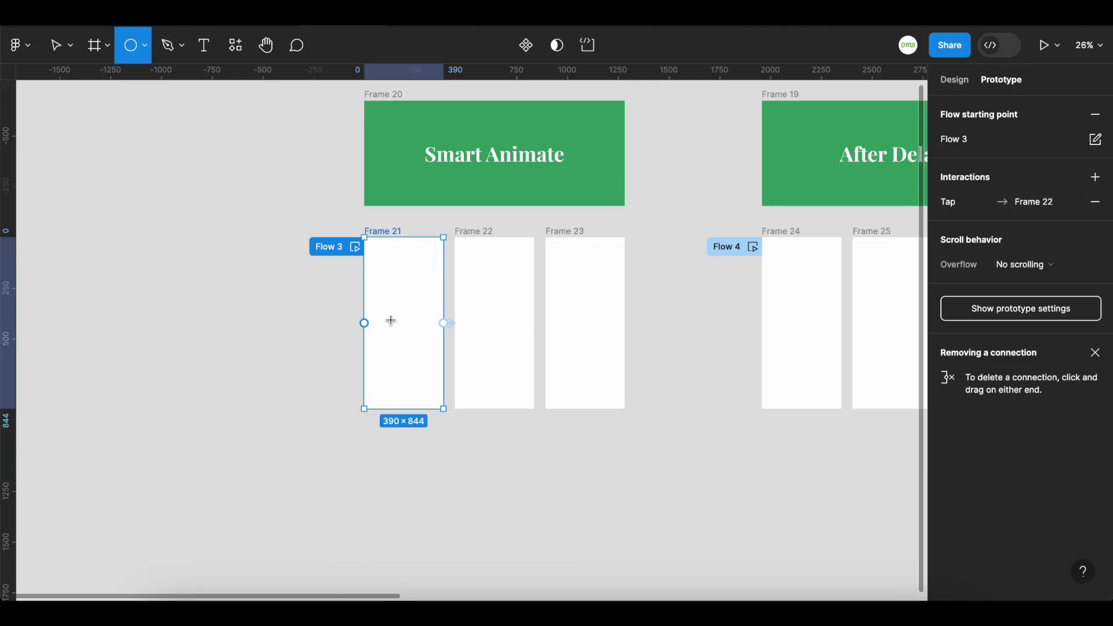
{"action": "left_click_drag", "start_coordinate": [376, 301], "coordinate": [416, 360]}
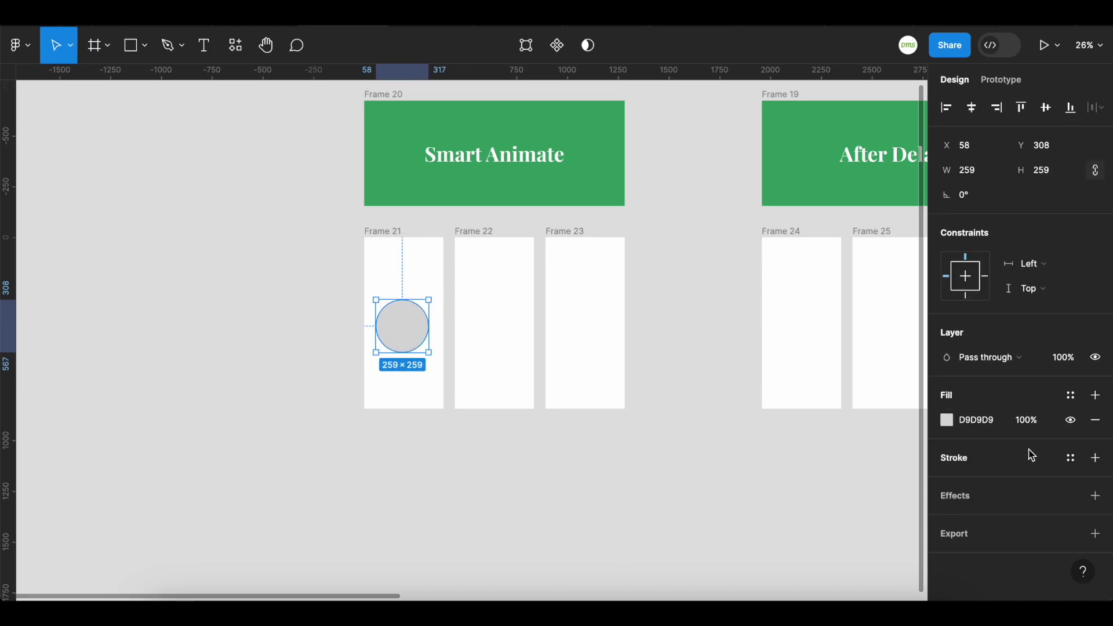
{"action": "left_click", "coordinate": [1070, 397]}
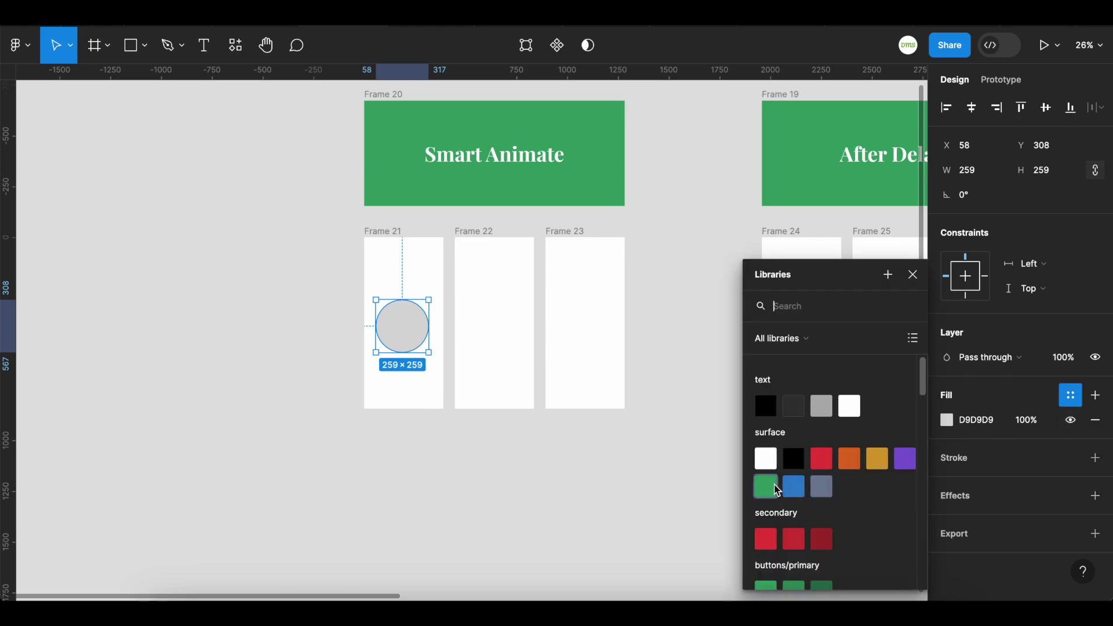
{"action": "left_click", "coordinate": [777, 490]}
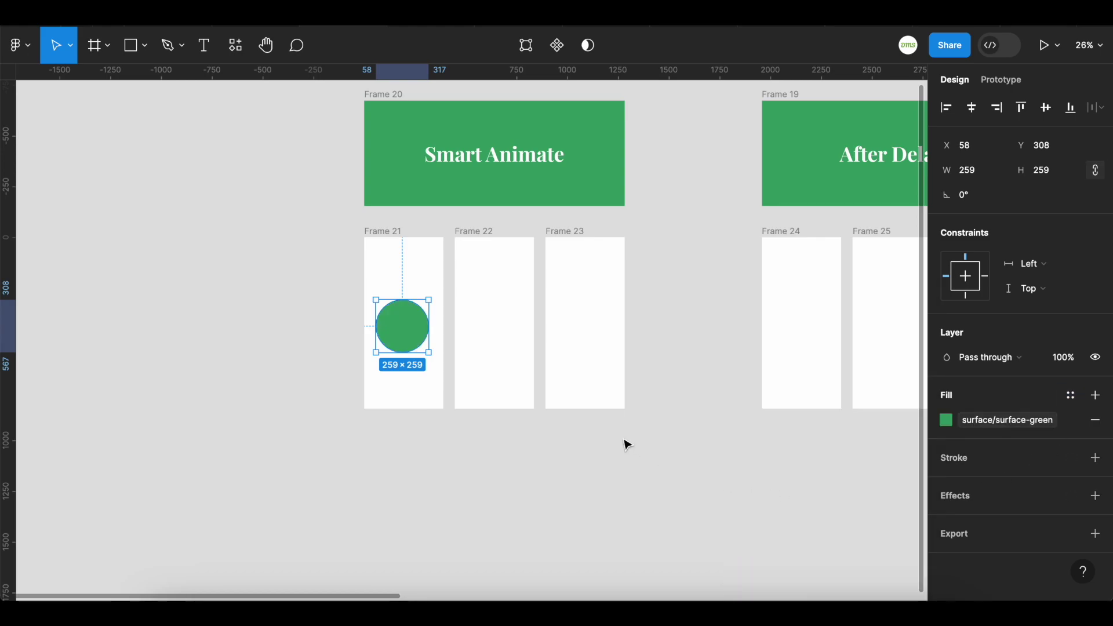
Step: Hide the rulers and rename the green ellipse layer as circle
{"action": "key", "text": "shift+r"}
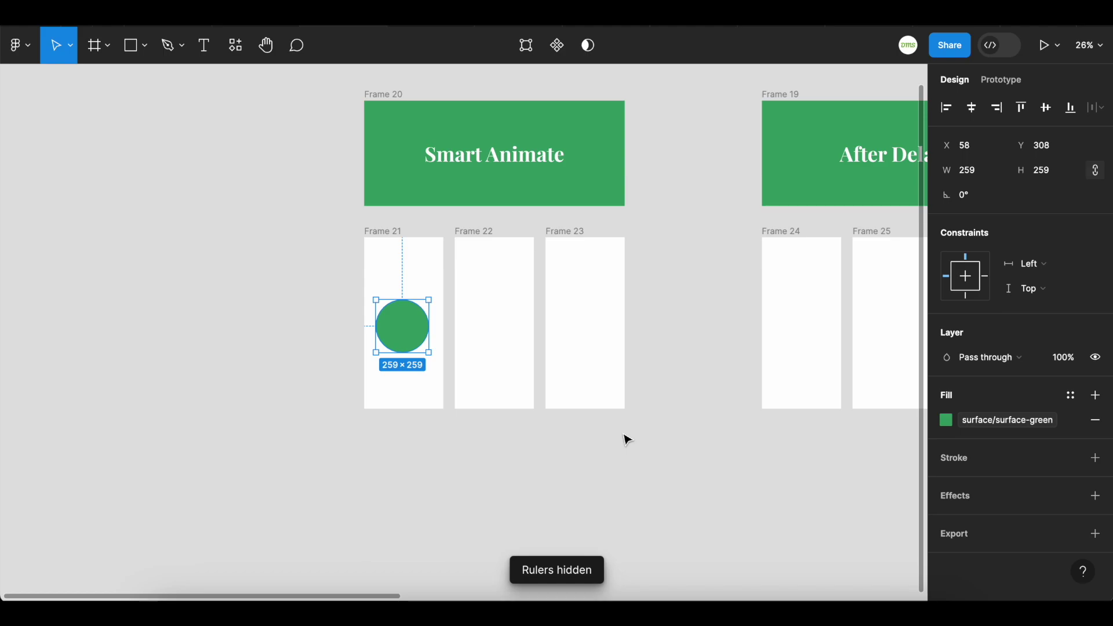
{"action": "key", "text": "alt+1"}
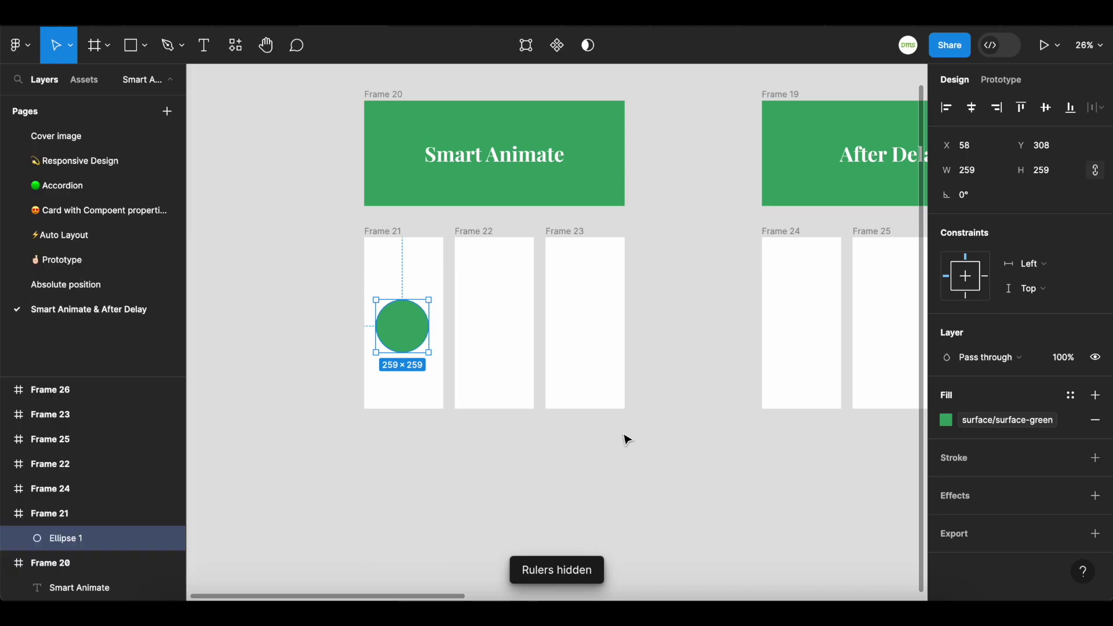
{"action": "key", "text": "ctrl+r"}
{"action": "type", "text": "circle"}
{"action": "key", "text": "Return"}
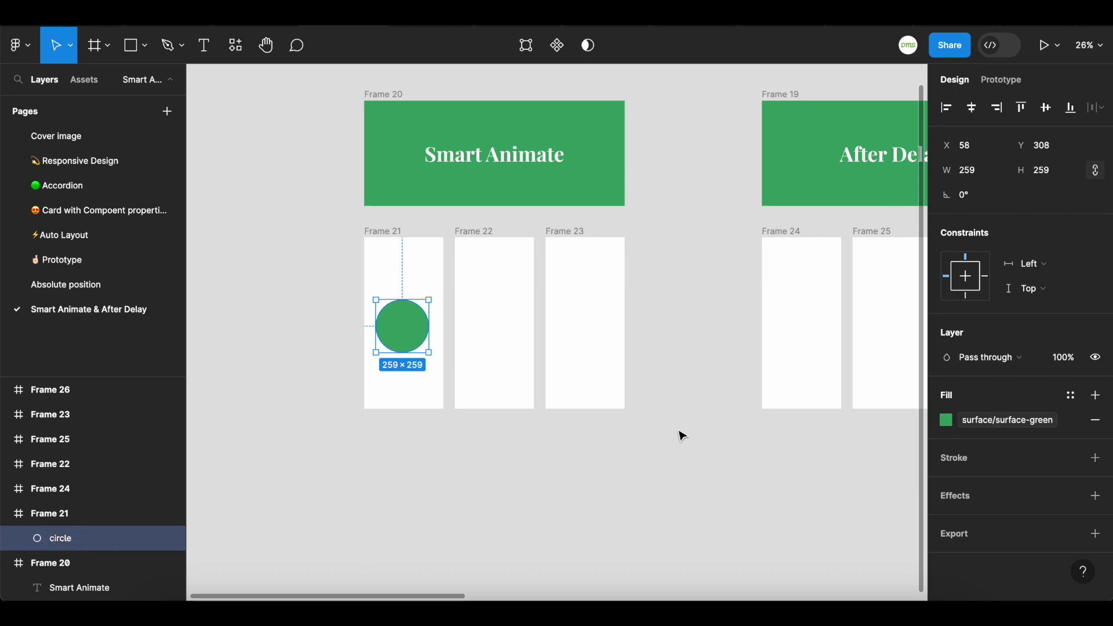
Step: Turn the green circle into a component and centre it horizontally in Frame 21
{"action": "left_click", "coordinate": [557, 46]}
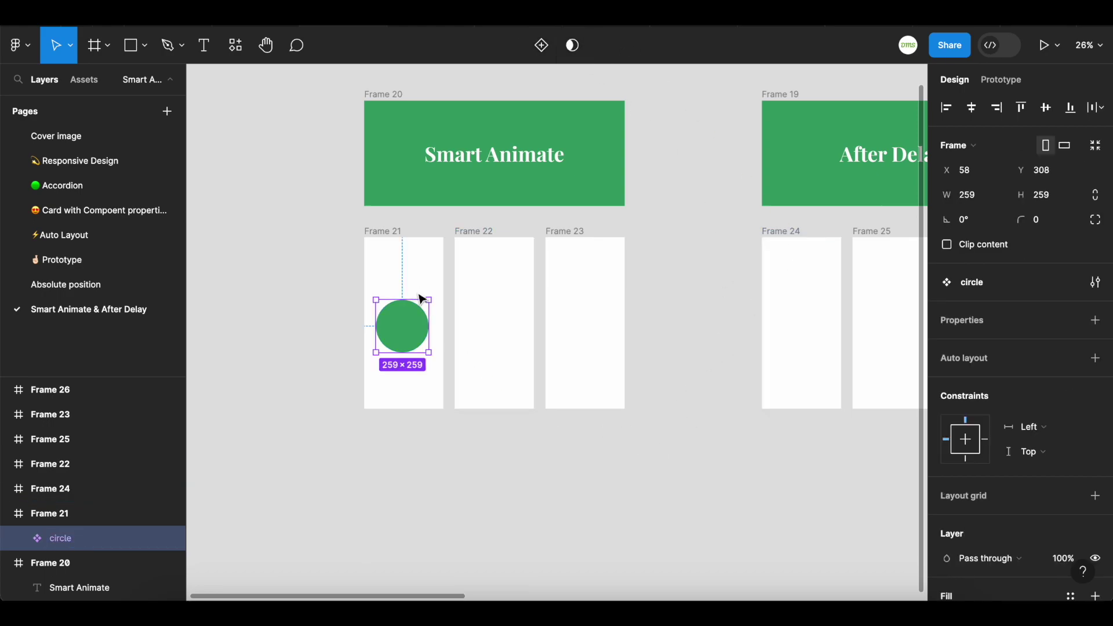
{"action": "left_click", "coordinate": [972, 108]}
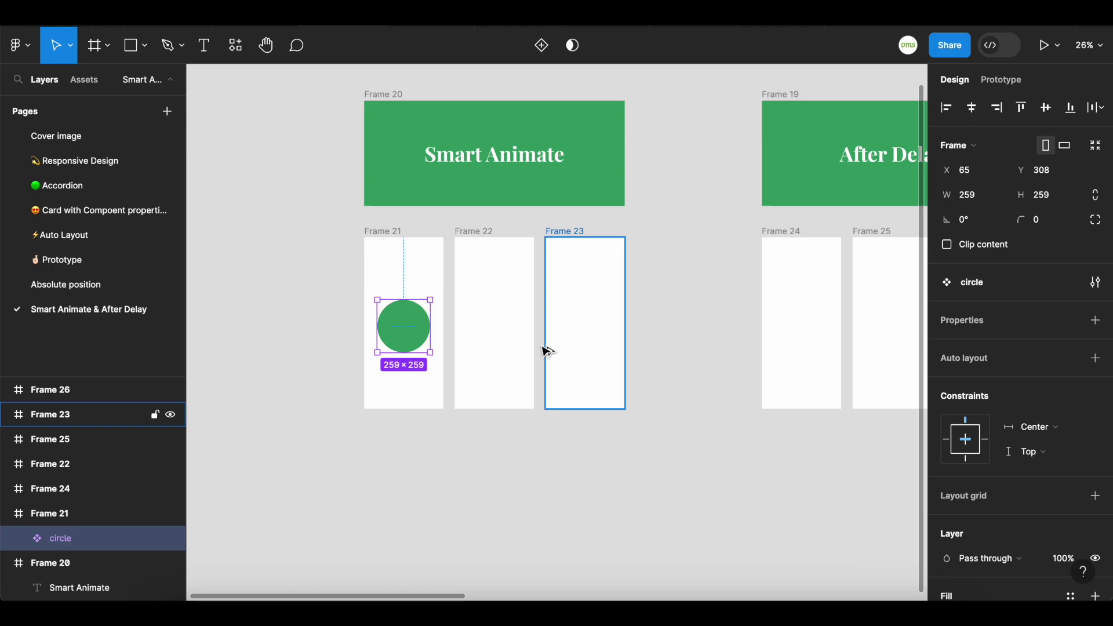
Step: Place a copy of the circle component in Frame 22 and another in Frame 23
{"action": "left_click_drag", "start_coordinate": [405, 333], "coordinate": [498, 339], "text": "alt"}
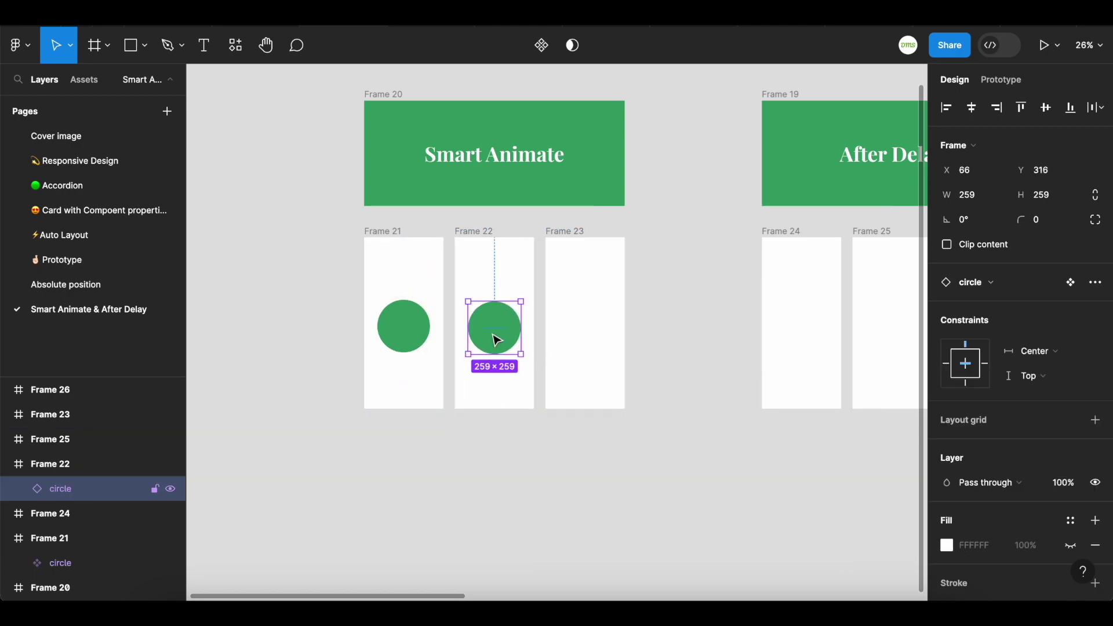
{"action": "left_click", "coordinate": [566, 232]}
{"action": "key", "text": "ctrl+v"}
{"action": "left_click", "coordinate": [501, 349]}
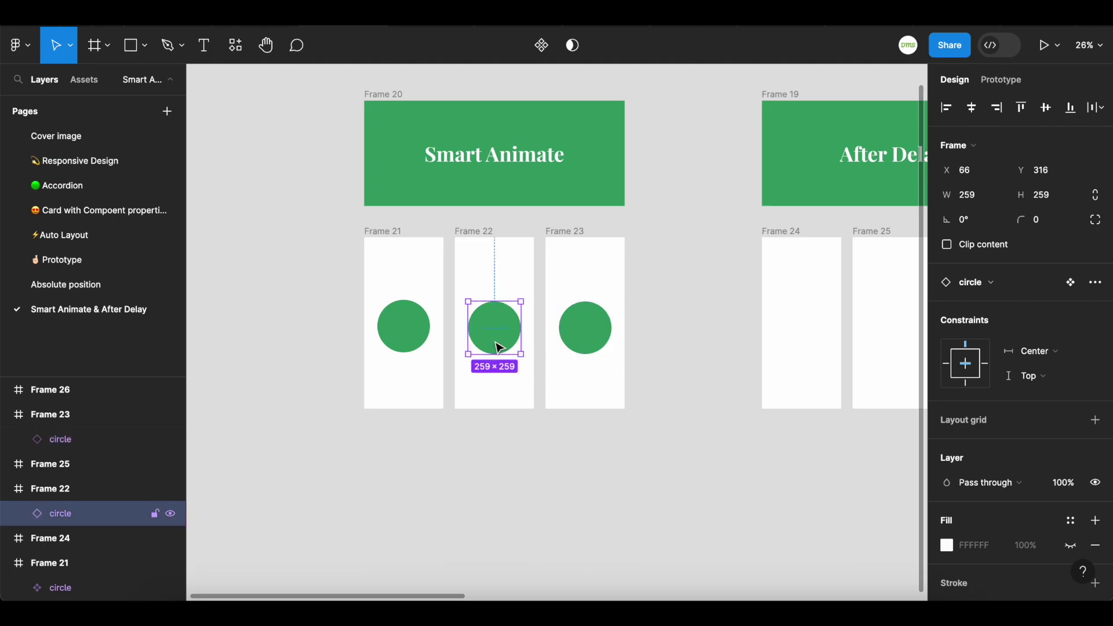
Step: Align the circles in Frame 21 and Frame 23 to the bottom of their frames and Frame 22's circle to the top
{"action": "left_click", "coordinate": [412, 331]}
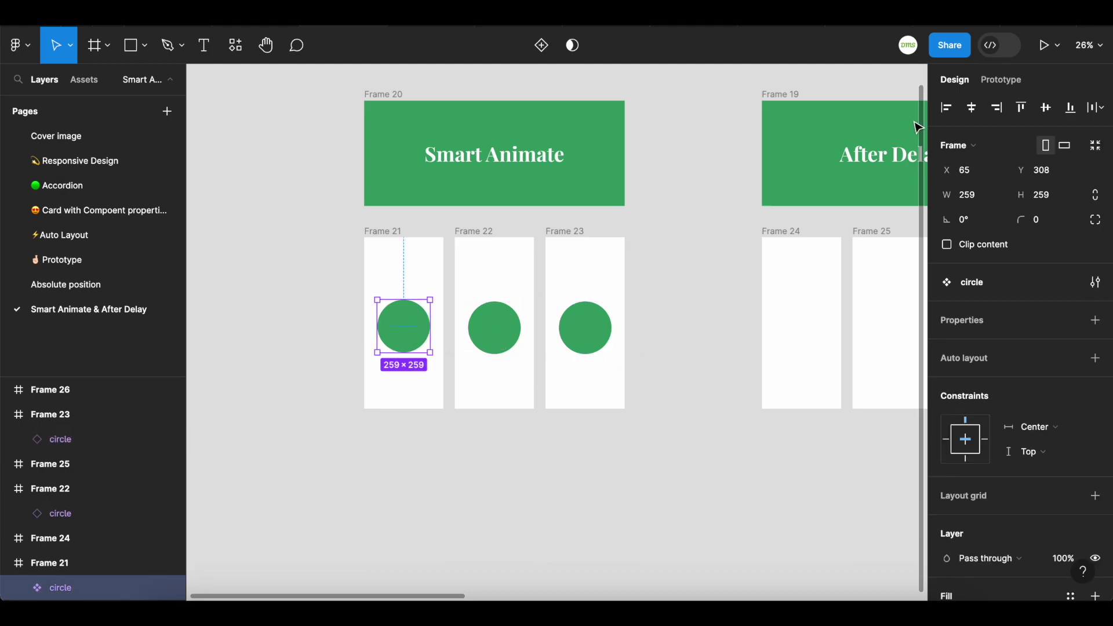
{"action": "left_click", "coordinate": [1073, 116]}
{"action": "left_click", "coordinate": [513, 345]}
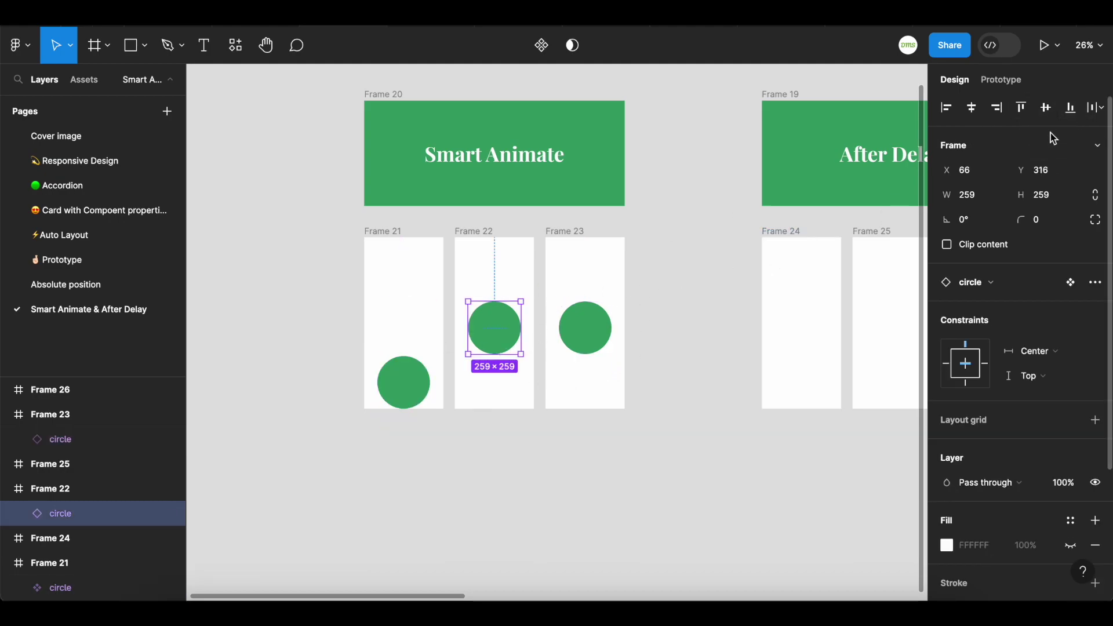
{"action": "left_click", "coordinate": [1022, 108]}
{"action": "left_click", "coordinate": [582, 336]}
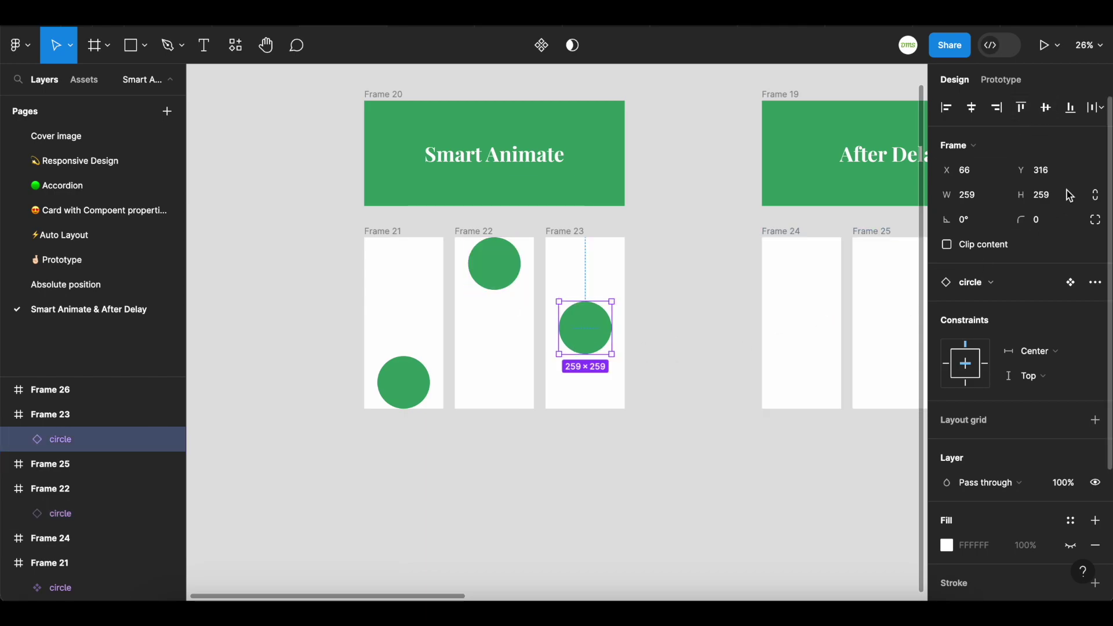
{"action": "left_click", "coordinate": [1072, 108]}
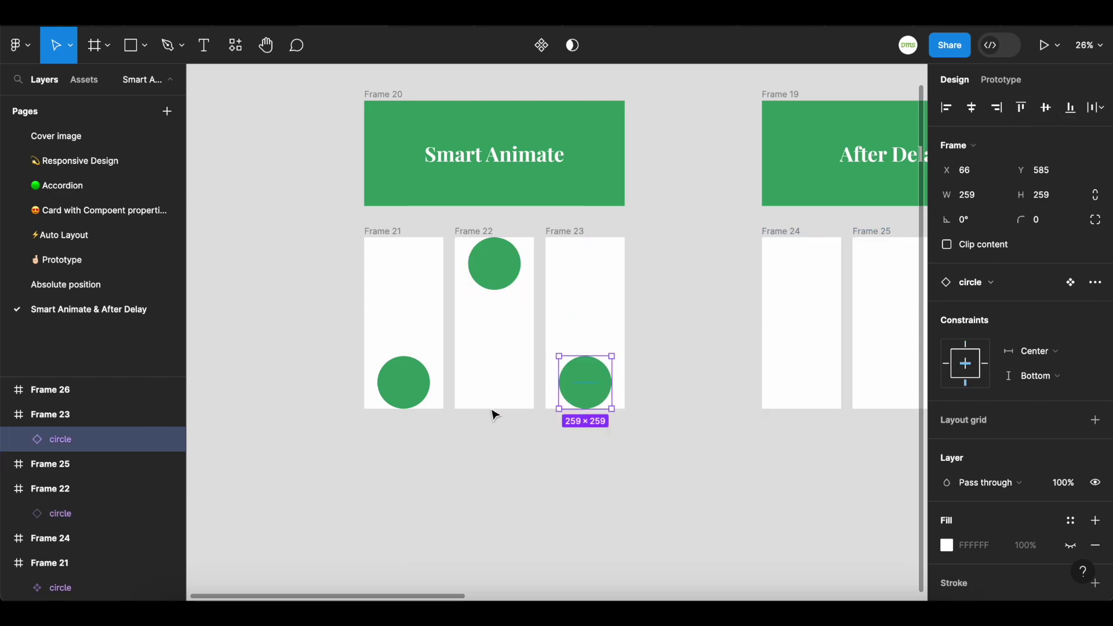
Step: Move the circles in Frame 21 and Frame 23 up to Y 567 and Frame 22's circle down to Y 18
{"action": "left_click", "coordinate": [401, 395], "text": "shift"}
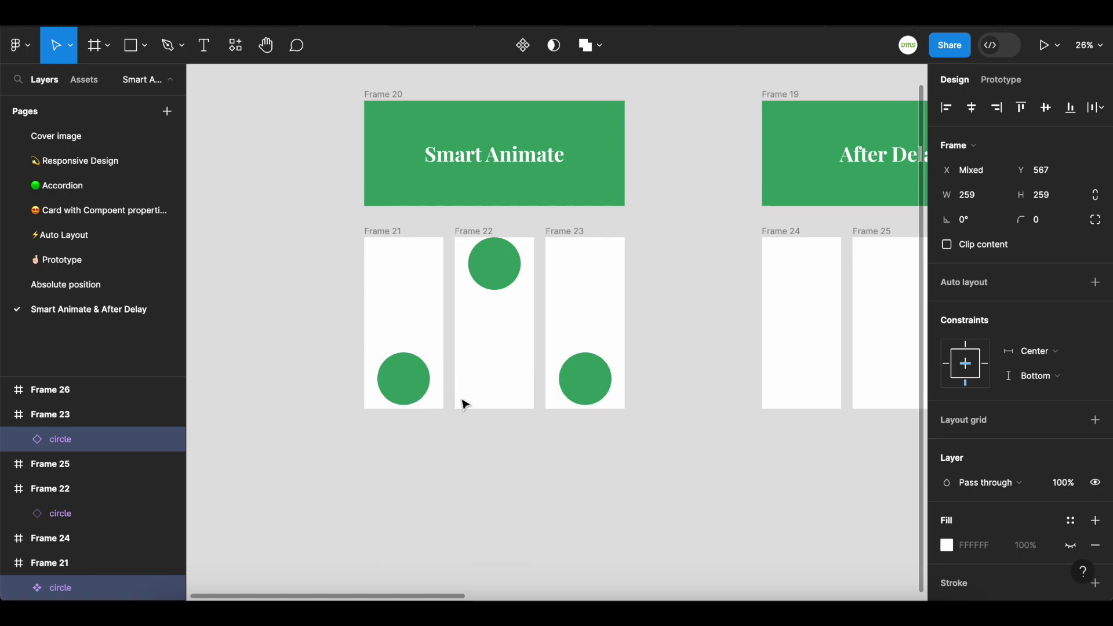
{"action": "left_click", "coordinate": [495, 263]}
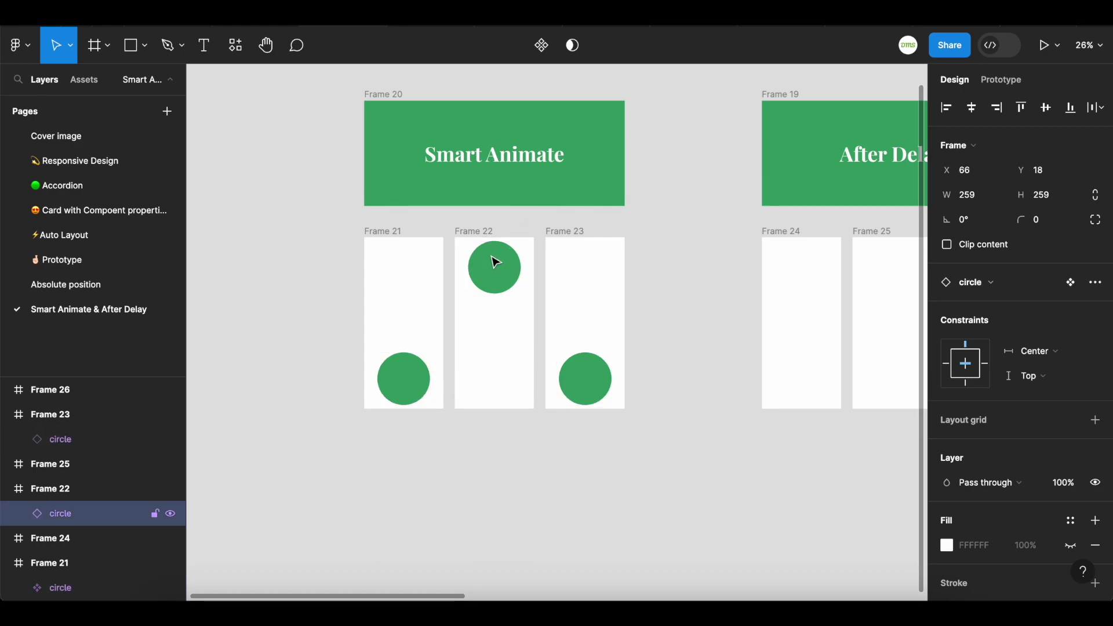
{"action": "left_click", "coordinate": [673, 380]}
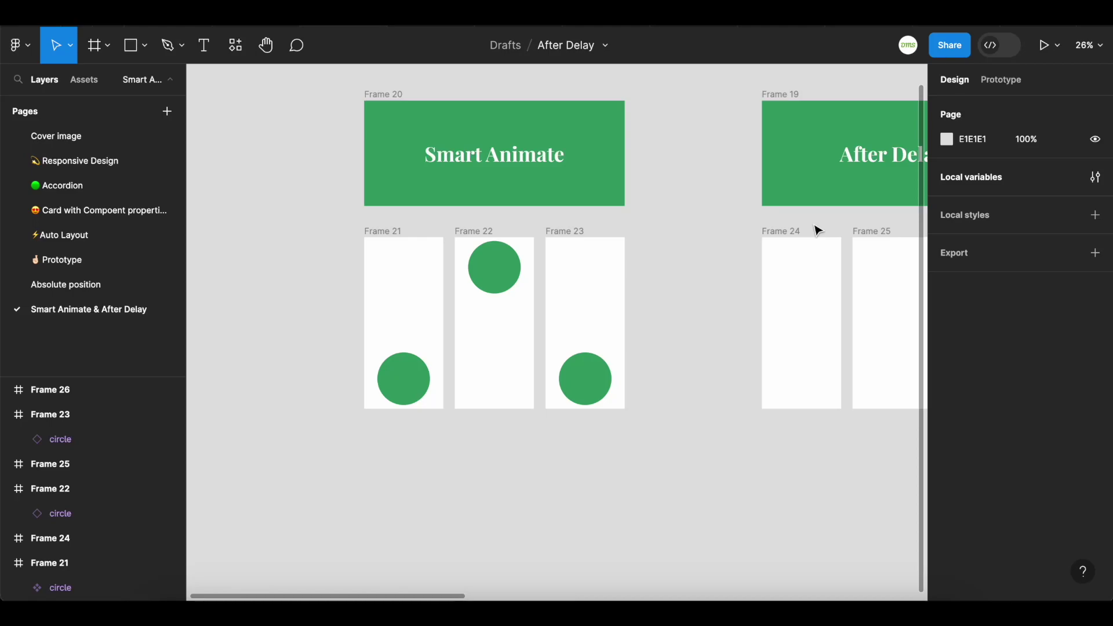
Step: Add an on-tap interaction from Frame 22 that navigates to Frame 23 with a slow 600 ms Smart animate transition
{"action": "key", "text": "shift+e"}
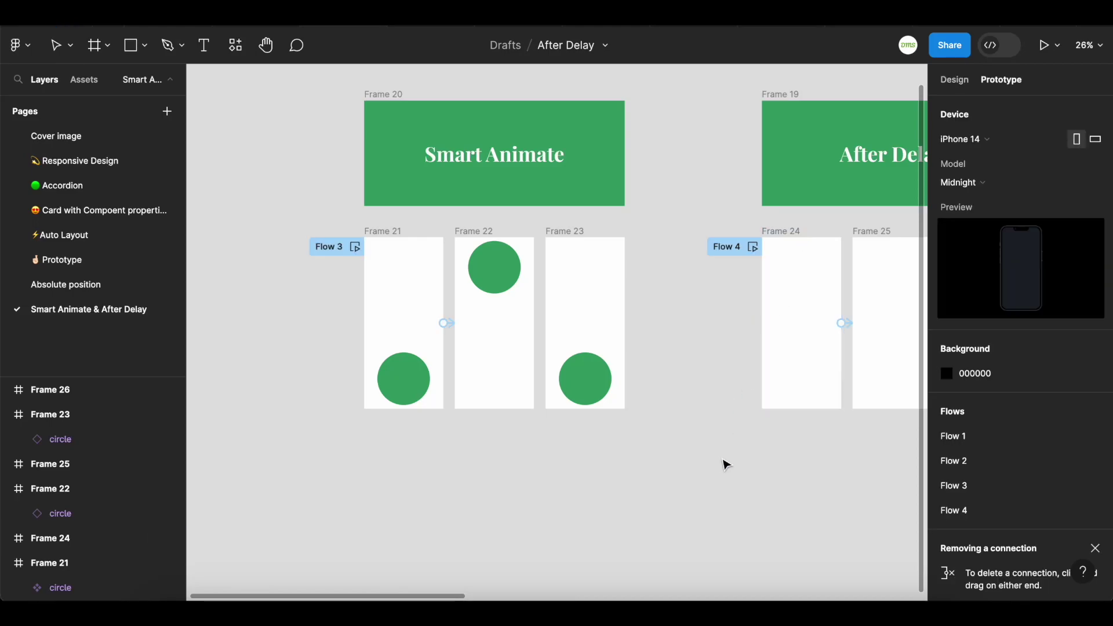
{"action": "left_click", "coordinate": [464, 232]}
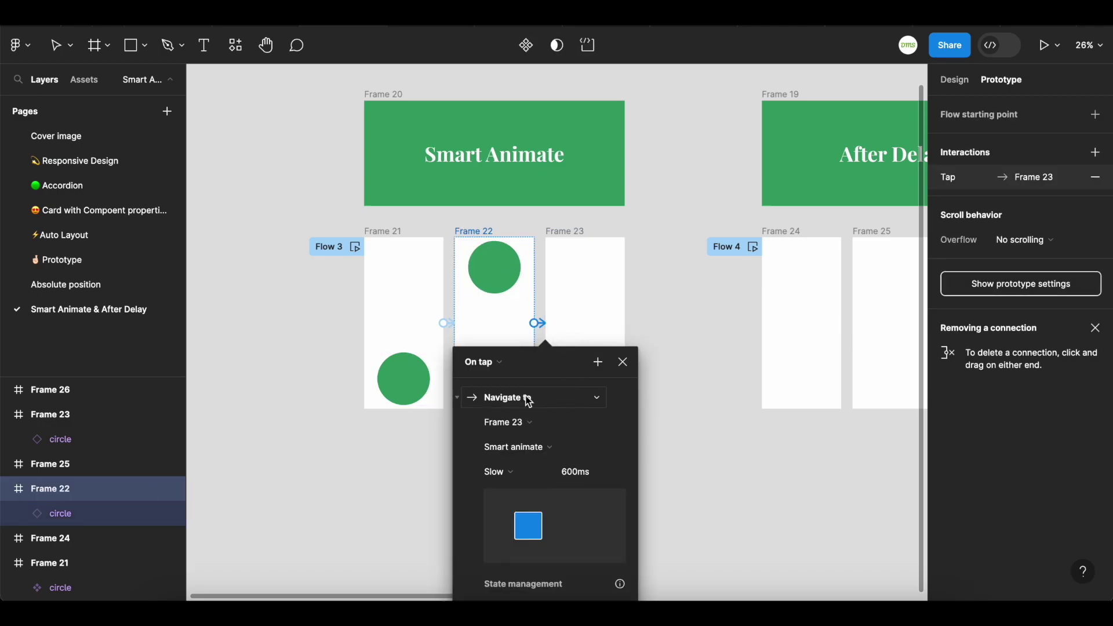
{"action": "left_click", "coordinate": [621, 362]}
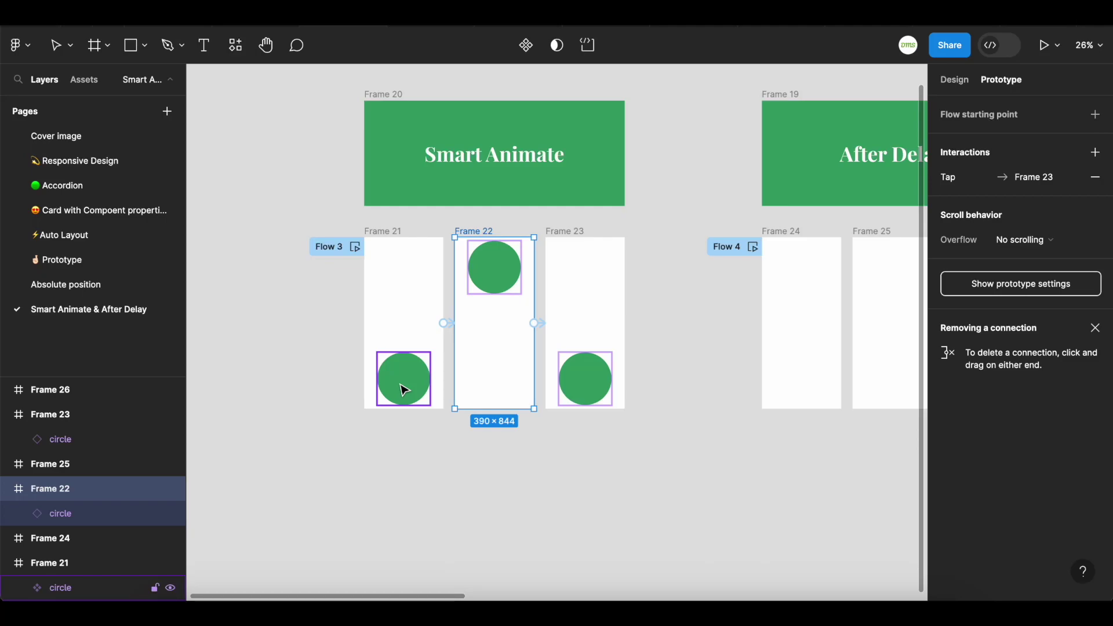
Step: Change the trigger of Frame 21's interaction to Frame 22 to After delay with a 1 ms delay
{"action": "left_click", "coordinate": [449, 324]}
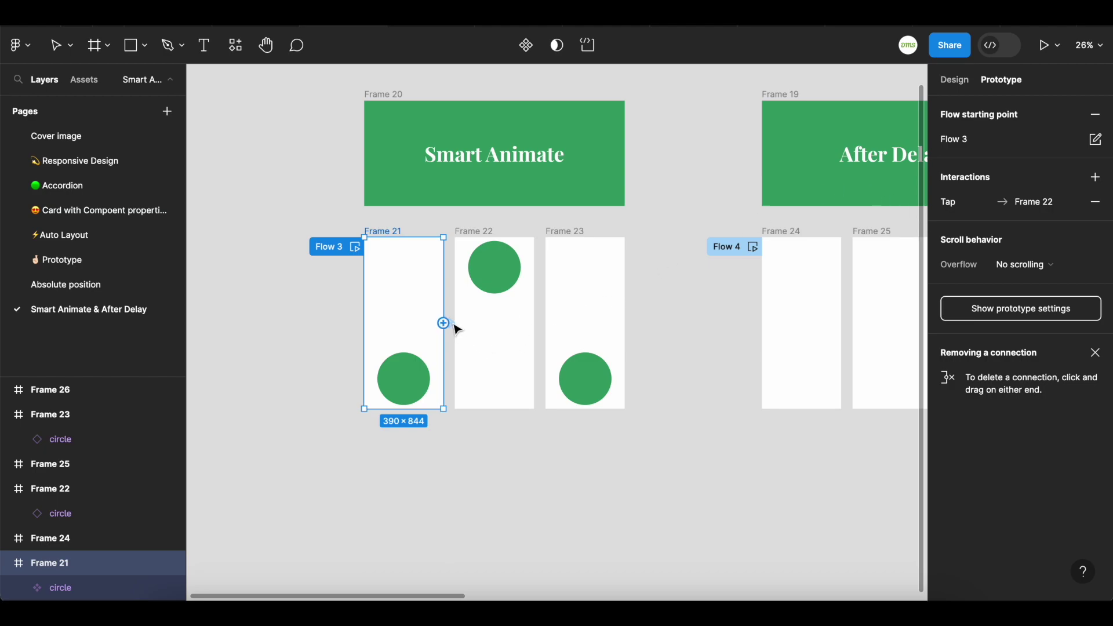
{"action": "left_click", "coordinate": [1035, 218]}
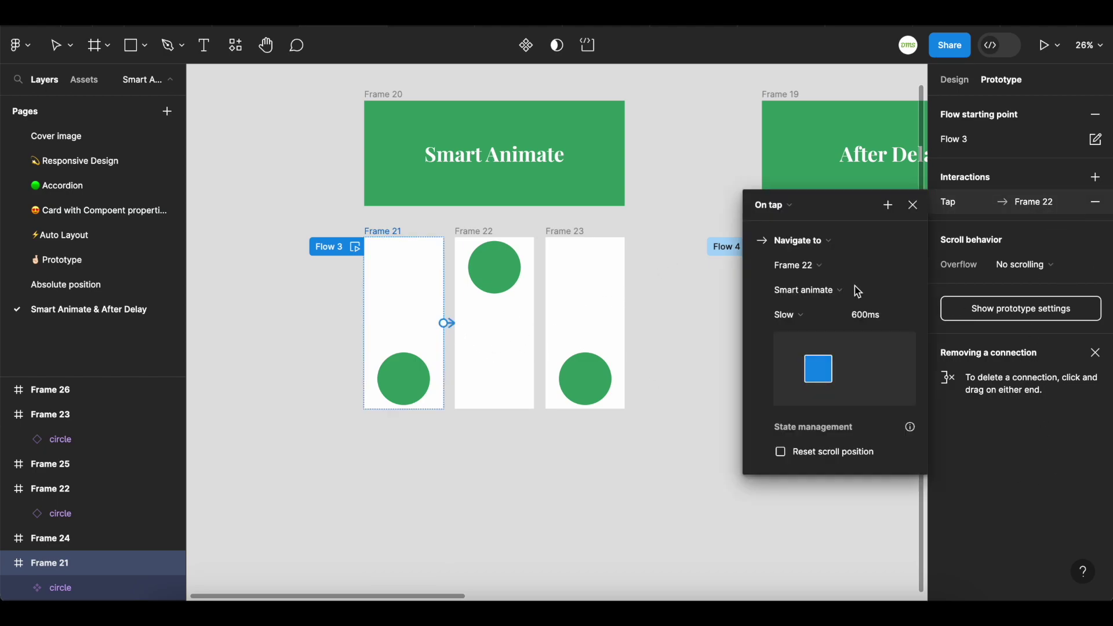
{"action": "left_click", "coordinate": [773, 206]}
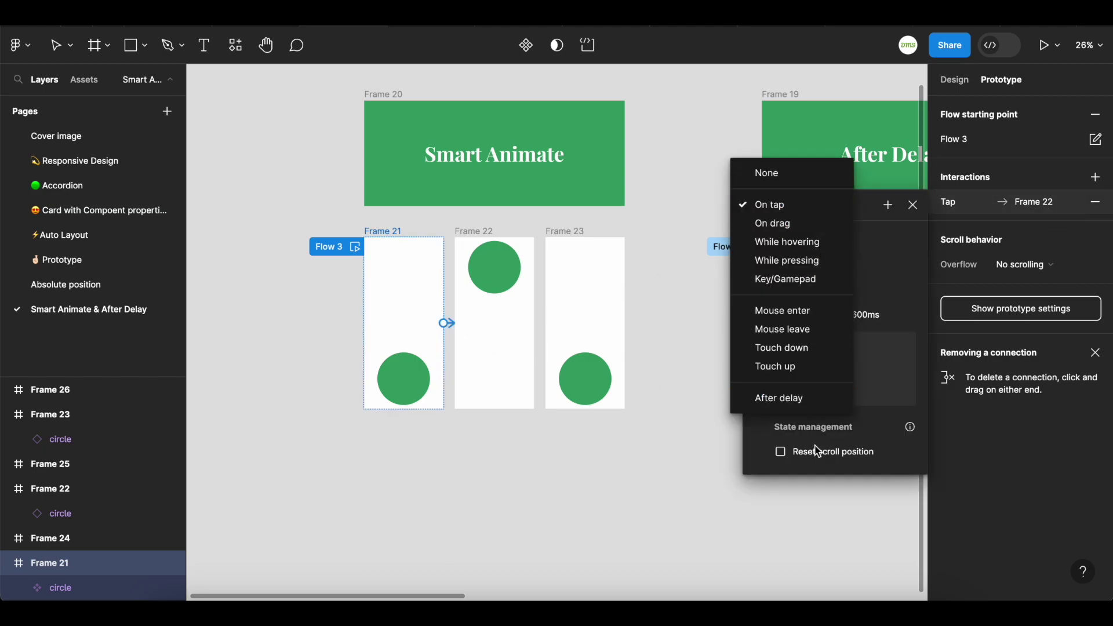
{"action": "left_click", "coordinate": [797, 399]}
{"action": "left_click", "coordinate": [780, 232]}
{"action": "type", "text": "1"}
{"action": "key", "text": "Return"}
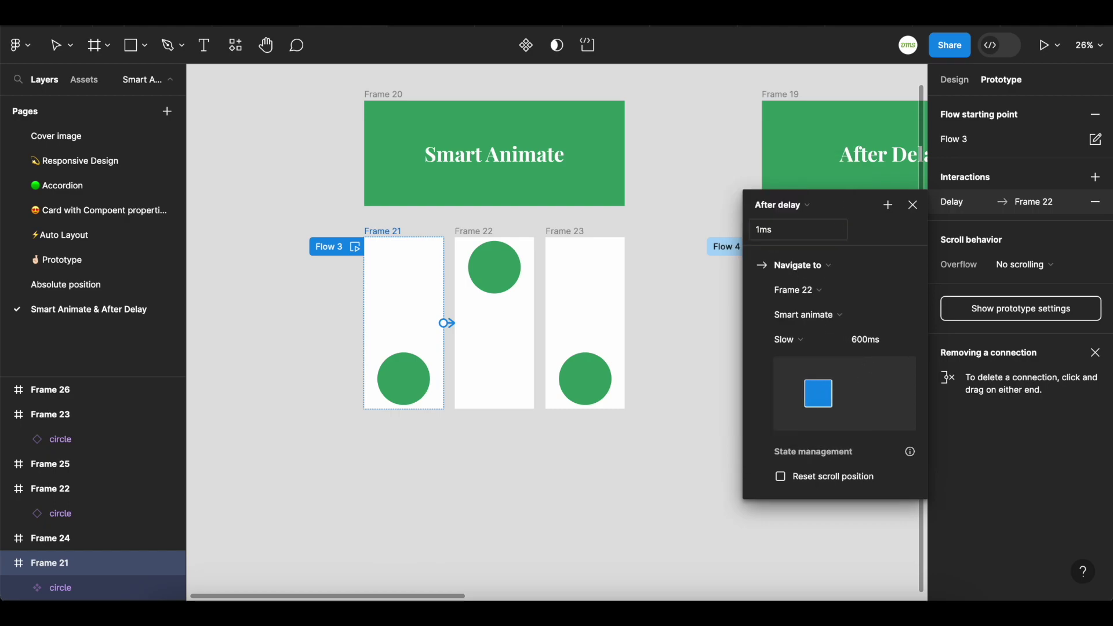
{"action": "left_click", "coordinate": [921, 206]}
Step: Change the trigger of Frame 22's interaction to Frame 23 to After delay with a 1 ms delay
{"action": "left_click", "coordinate": [497, 315]}
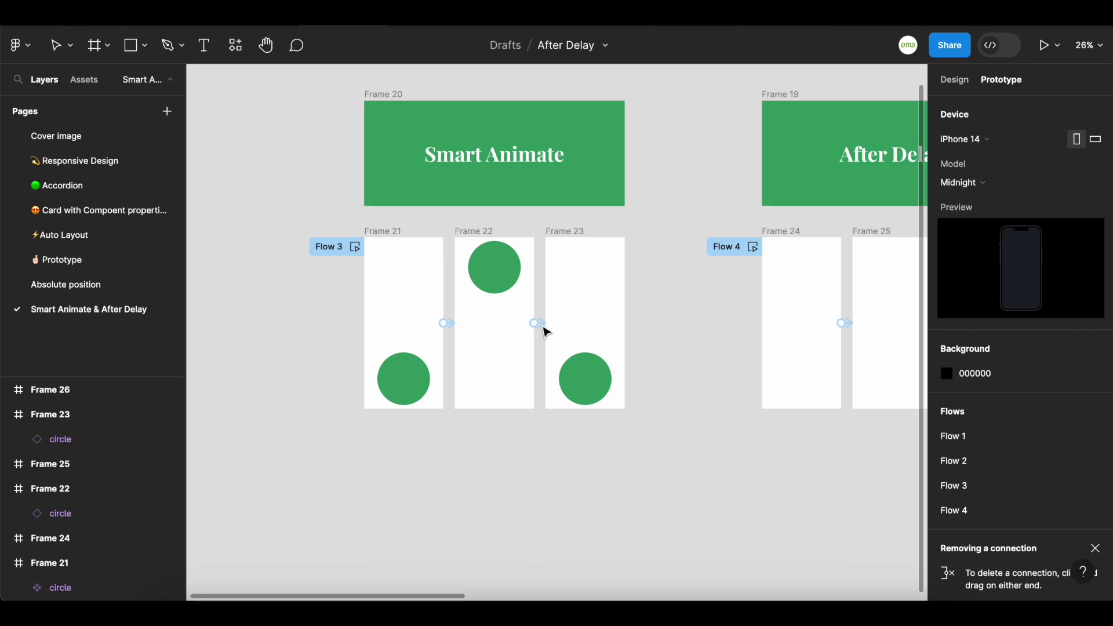
{"action": "left_click", "coordinate": [545, 331]}
{"action": "left_click", "coordinate": [993, 180]}
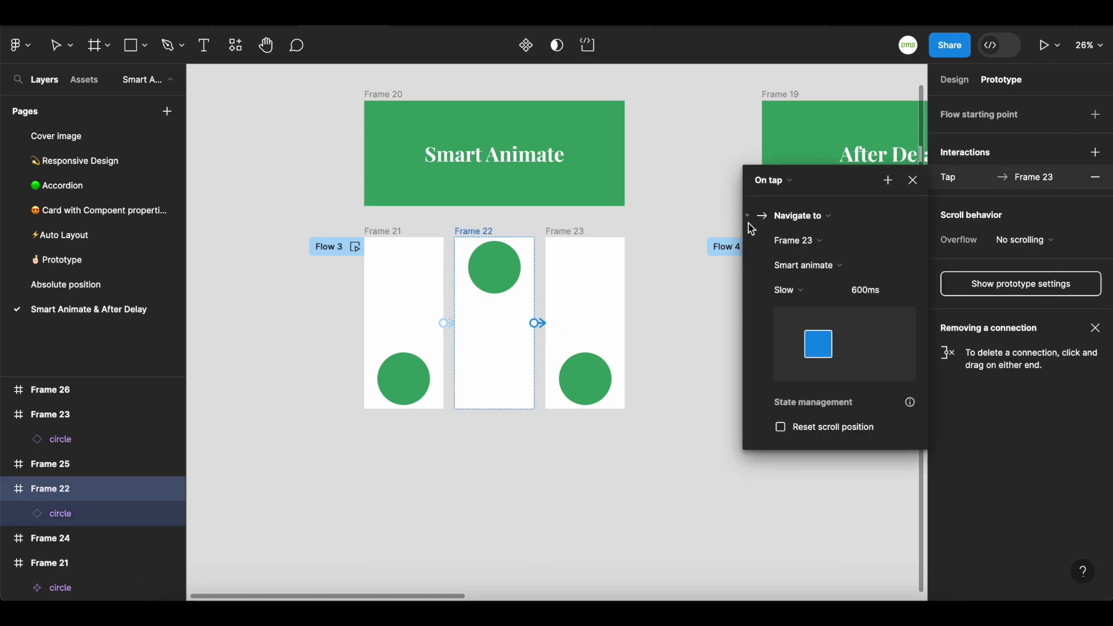
{"action": "left_click", "coordinate": [766, 182]}
{"action": "left_click", "coordinate": [814, 373]}
{"action": "left_click", "coordinate": [790, 212]}
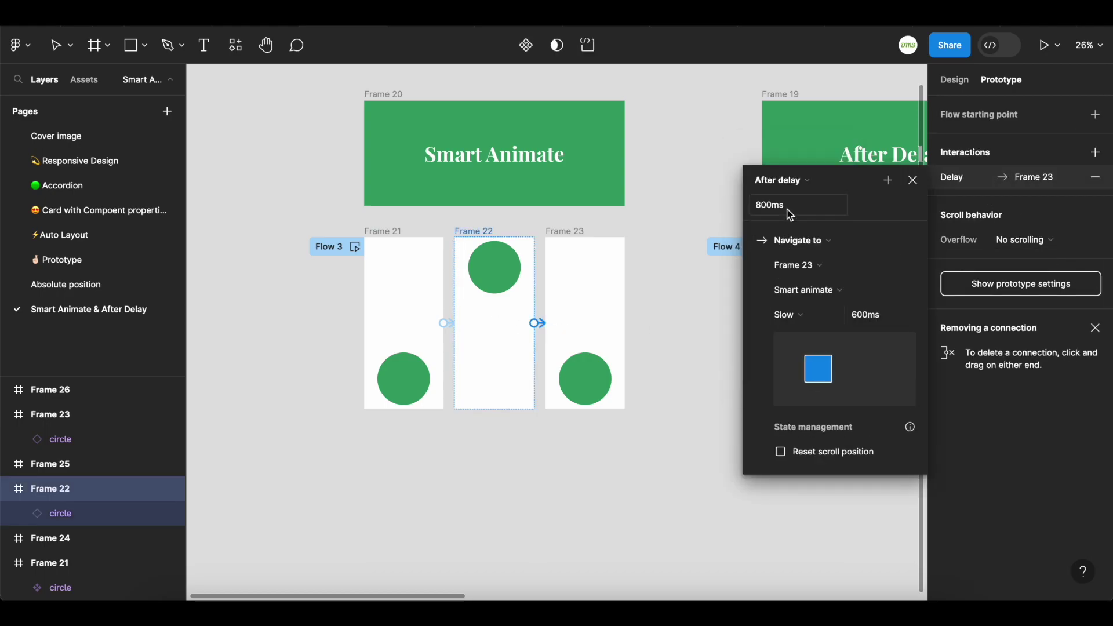
{"action": "type", "text": "1"}
{"action": "key", "text": "Return"}
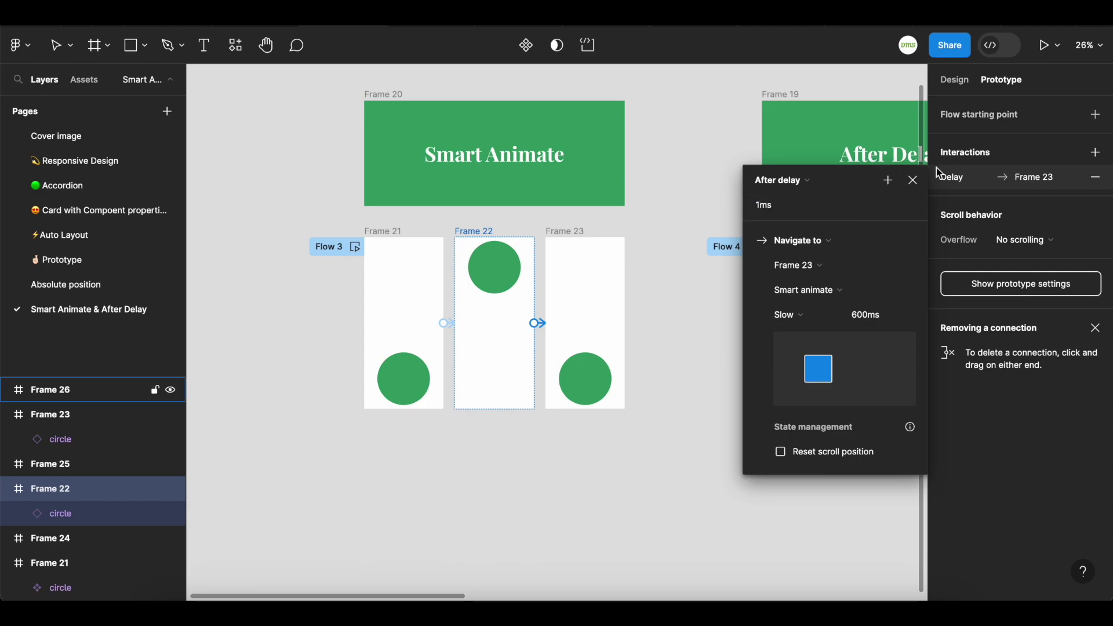
{"action": "left_click", "coordinate": [913, 183]}
Step: Connect Frame 23 back to Frame 21 with an After delay interaction of 1 ms, using the slow 600 ms Smart animate transition
{"action": "left_click", "coordinate": [567, 232]}
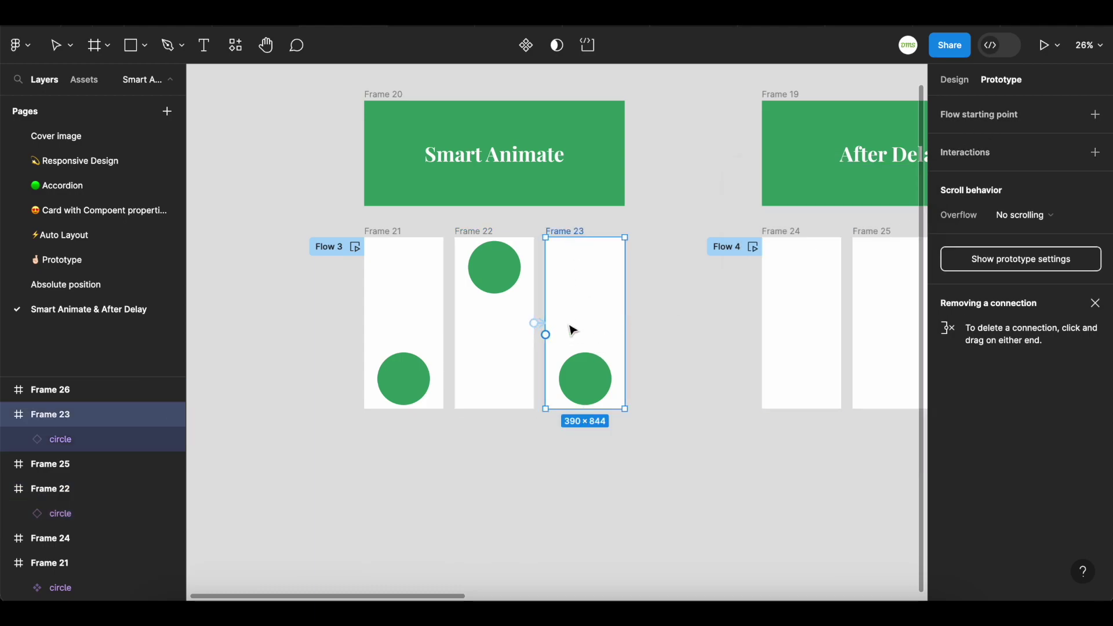
{"action": "left_click_drag", "start_coordinate": [625, 323], "coordinate": [401, 319]}
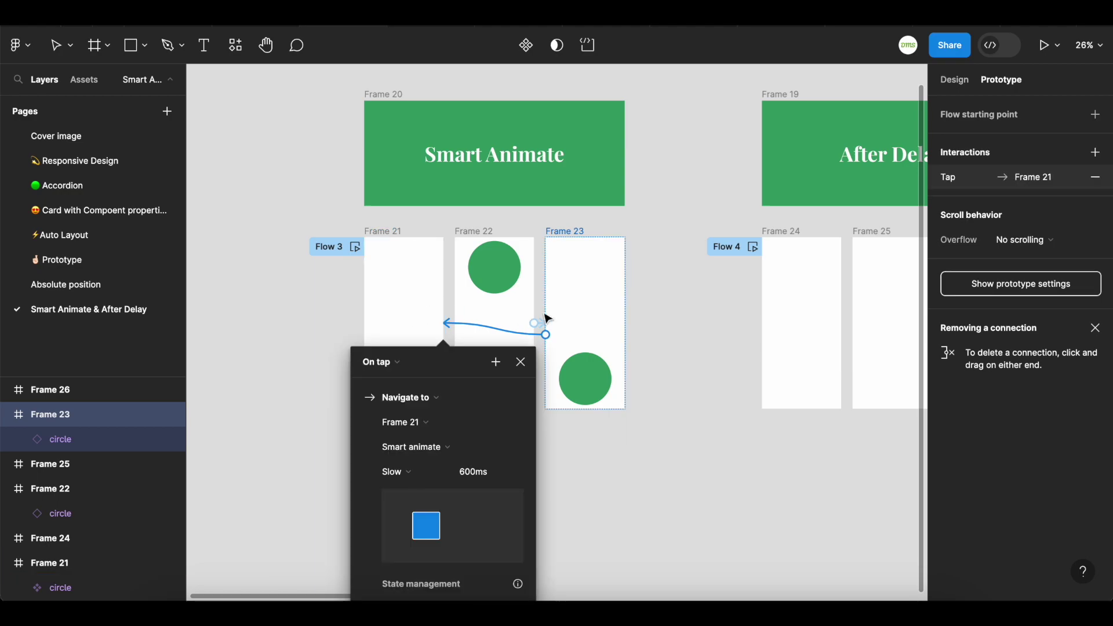
{"action": "left_click", "coordinate": [394, 362]}
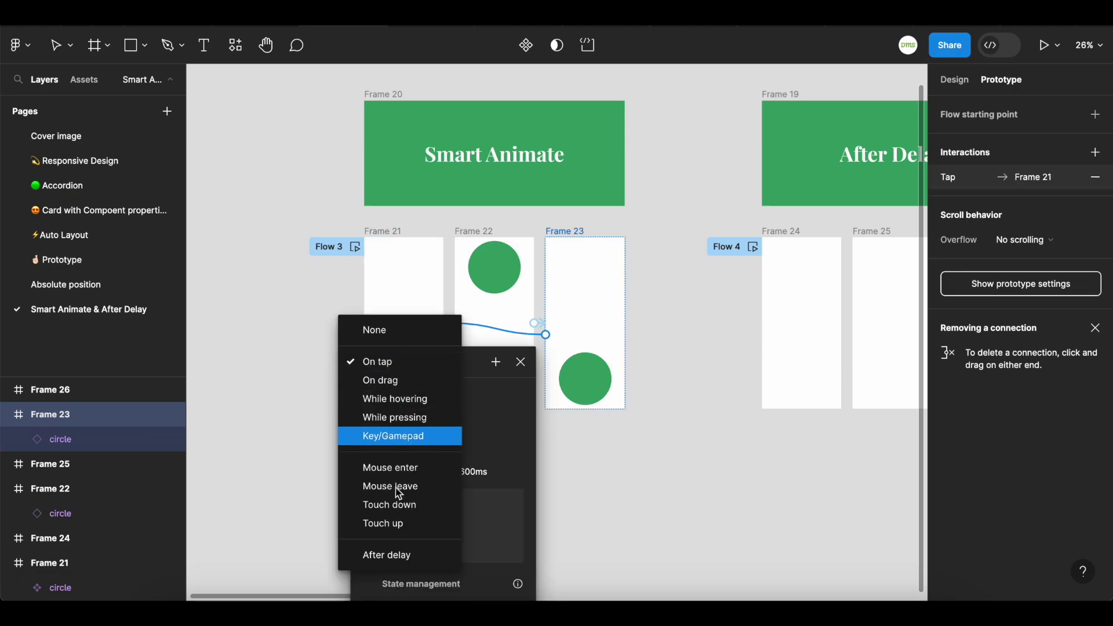
{"action": "left_click", "coordinate": [399, 555]}
{"action": "left_click", "coordinate": [401, 385]}
{"action": "type", "text": "1"}
{"action": "key", "text": "Return"}
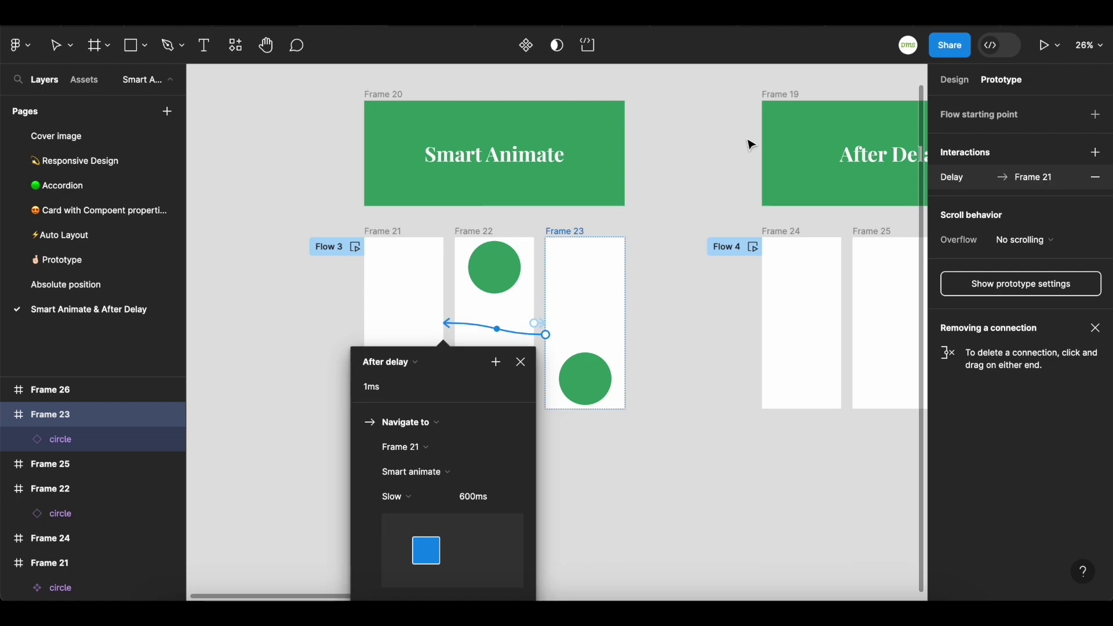
{"action": "left_click", "coordinate": [521, 361]}
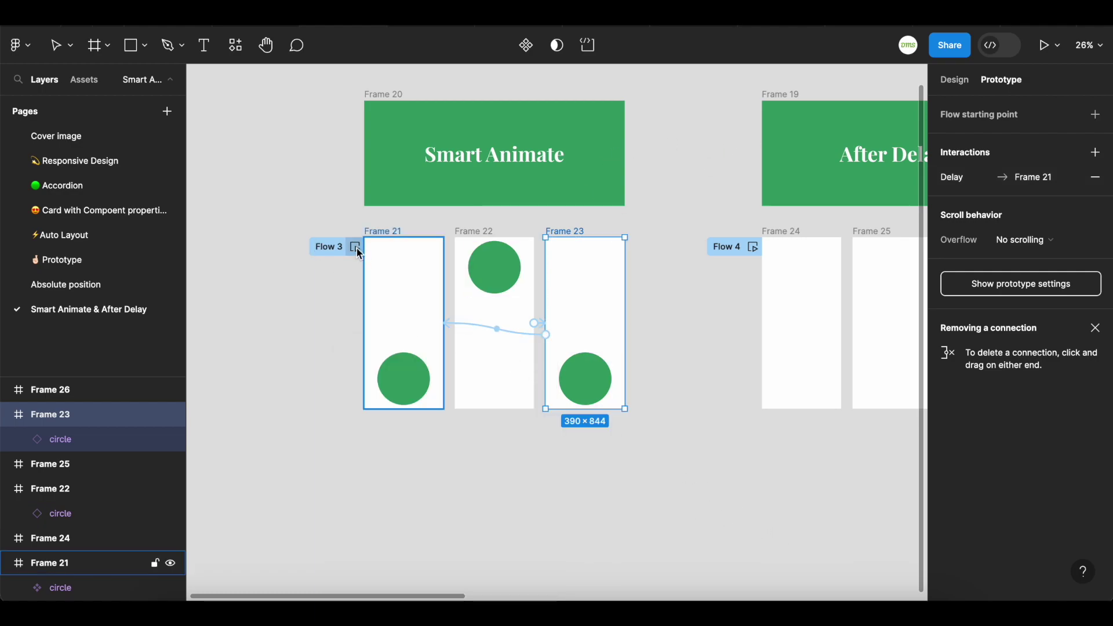
Step: Preview the Flow 3 prototype that starts at Frame 21
{"action": "scroll", "coordinate": [357, 248], "scroll_direction": "down", "scroll_amount": 2}
{"action": "left_click", "coordinate": [356, 195]}
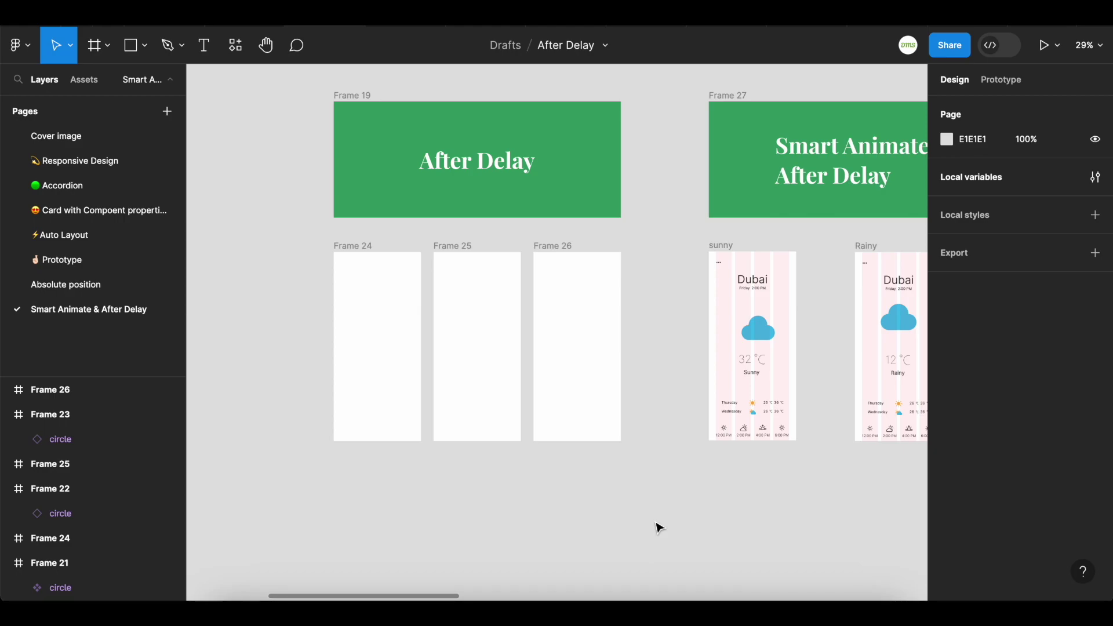
Step: Draw a circle about 324 × 324 in Frame 24 and centre it horizontally in the frame
{"action": "key", "text": "o"}
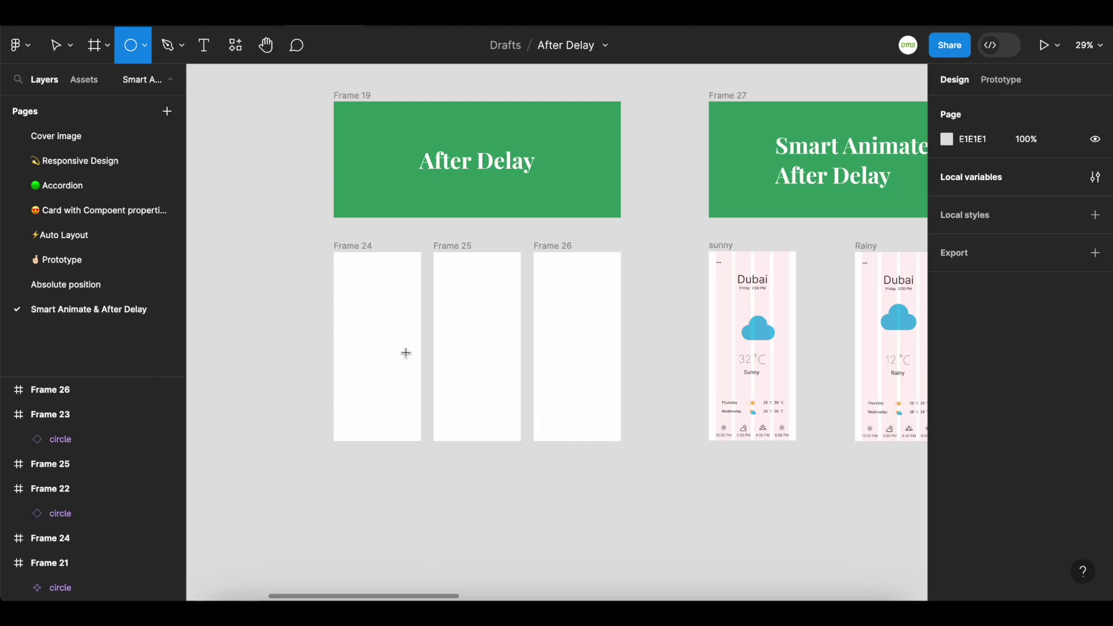
{"action": "left_click_drag", "start_coordinate": [348, 305], "coordinate": [401, 383]}
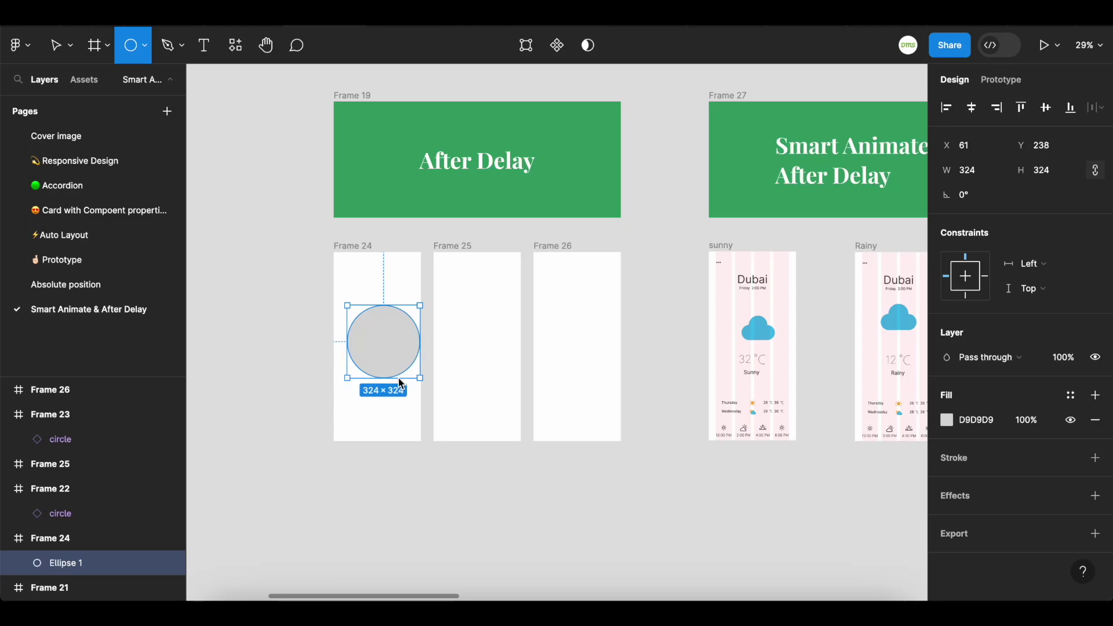
{"action": "left_click_drag", "start_coordinate": [401, 383], "coordinate": [401, 382]}
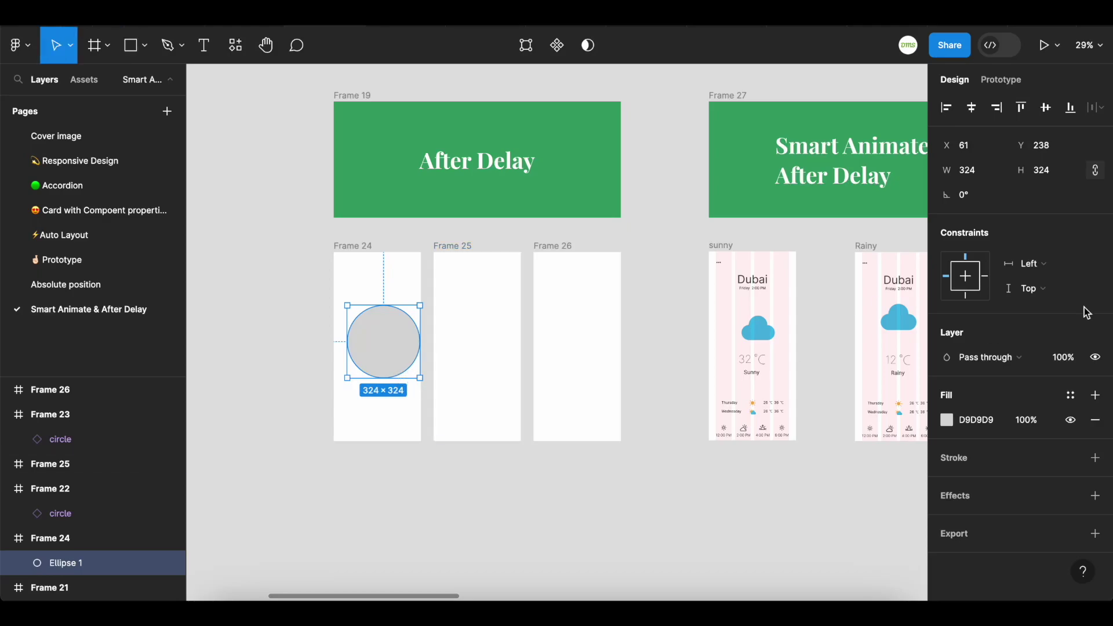
{"action": "left_click", "coordinate": [972, 108]}
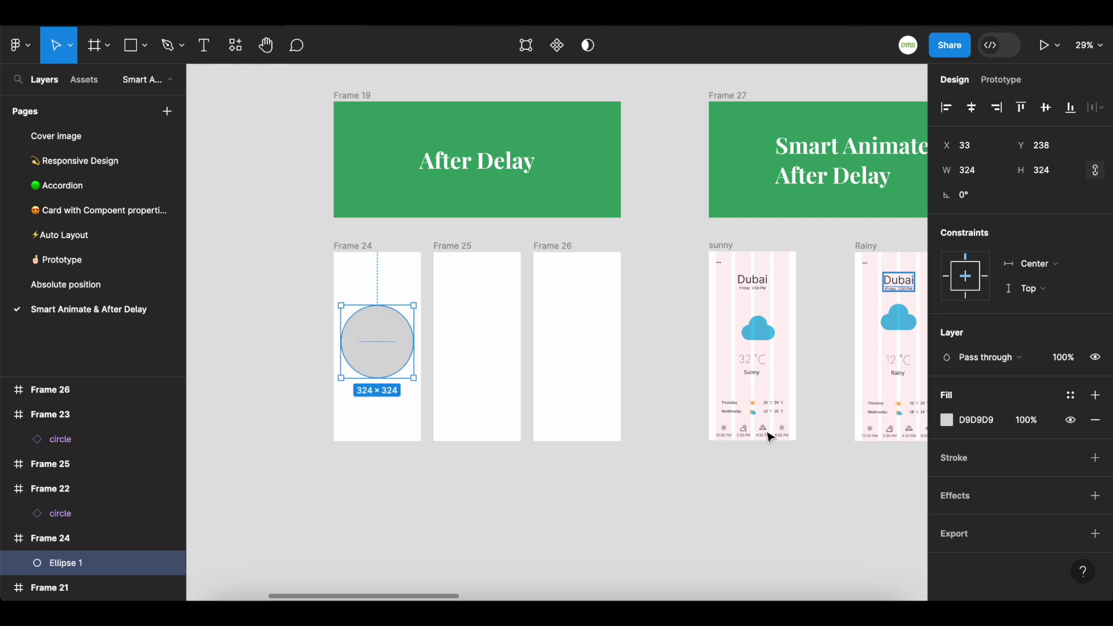
Step: Fill Frame 24's circle with the surface/surface-red colour and rename its layer 1
{"action": "left_click", "coordinate": [1068, 402]}
{"action": "left_click", "coordinate": [823, 460]}
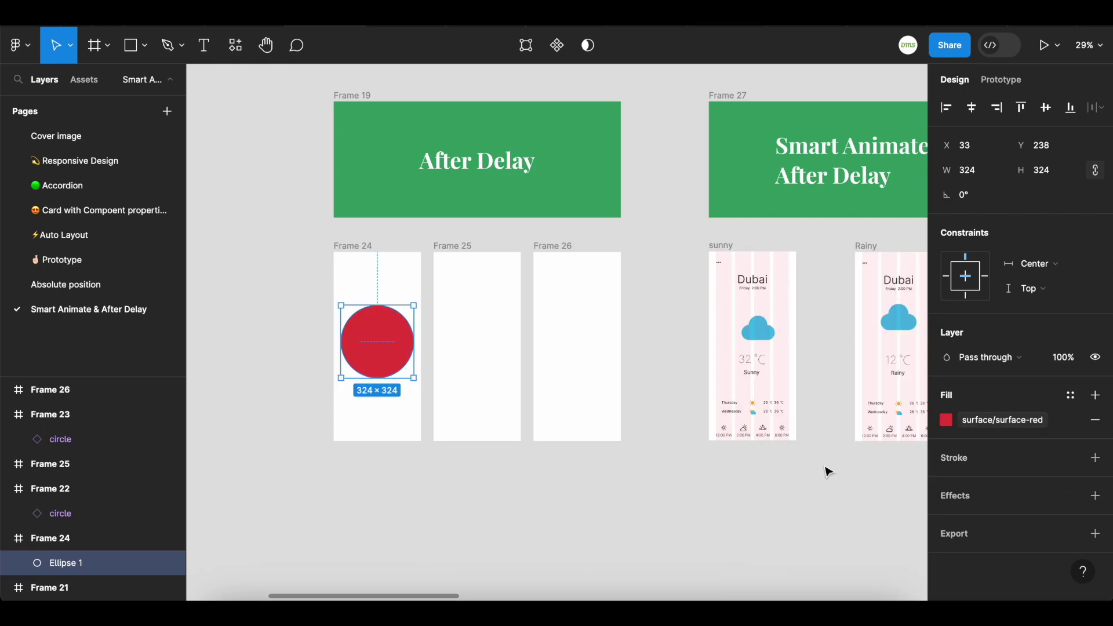
{"action": "double_click", "coordinate": [70, 566]}
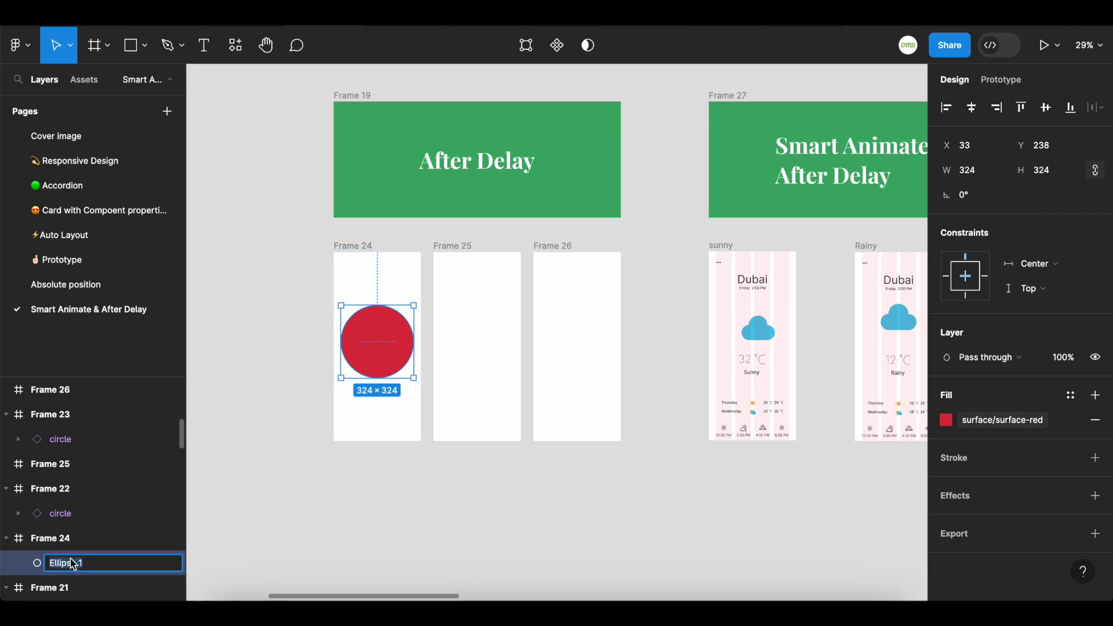
{"action": "type", "text": "1"}
{"action": "key", "text": "Return"}
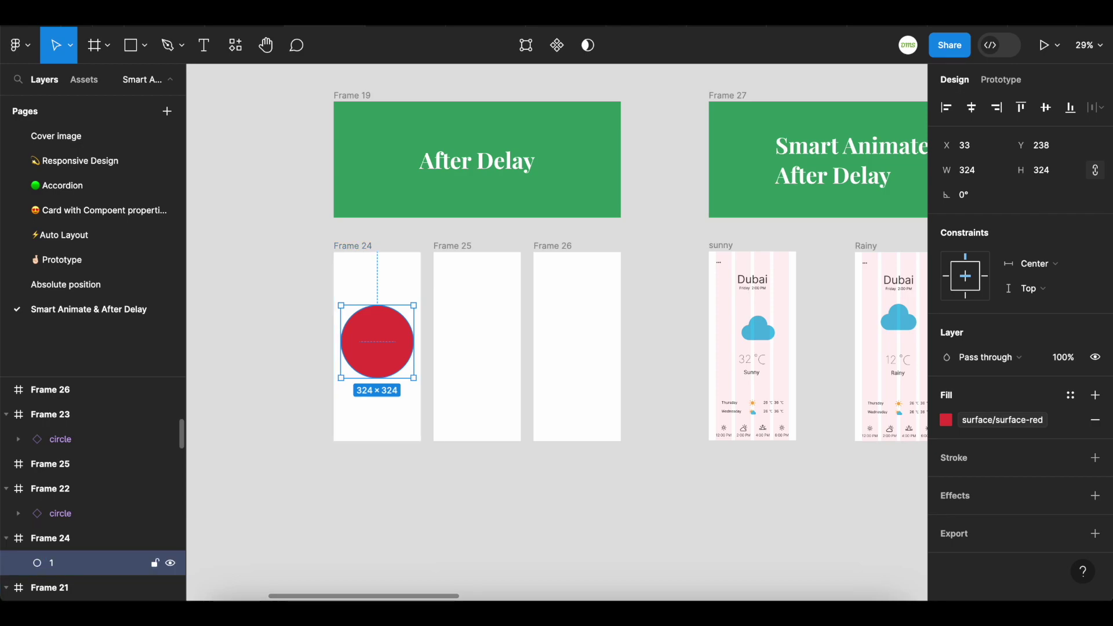
Step: Paste copies of the red circle into Frame 25 and Frame 26
{"action": "left_click", "coordinate": [468, 247]}
{"action": "left_click", "coordinate": [557, 245], "text": "shift"}
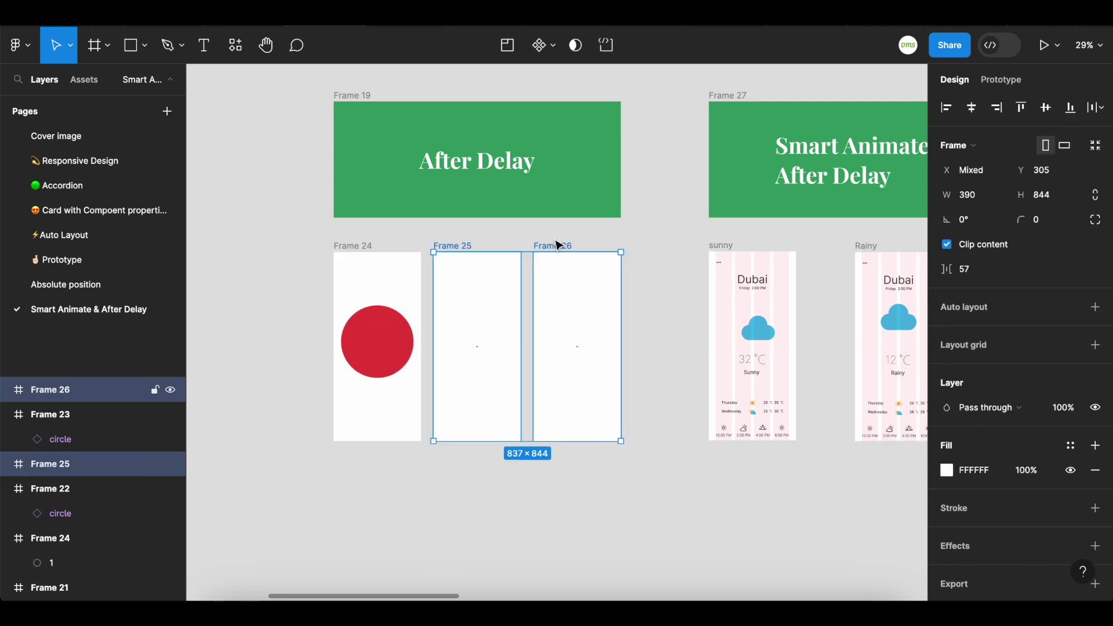
{"action": "key", "text": "ctrl+v"}
Step: Rename the circle layer in Frame 25 as 3 and the one in Frame 26 as 4
{"action": "left_click", "coordinate": [472, 355]}
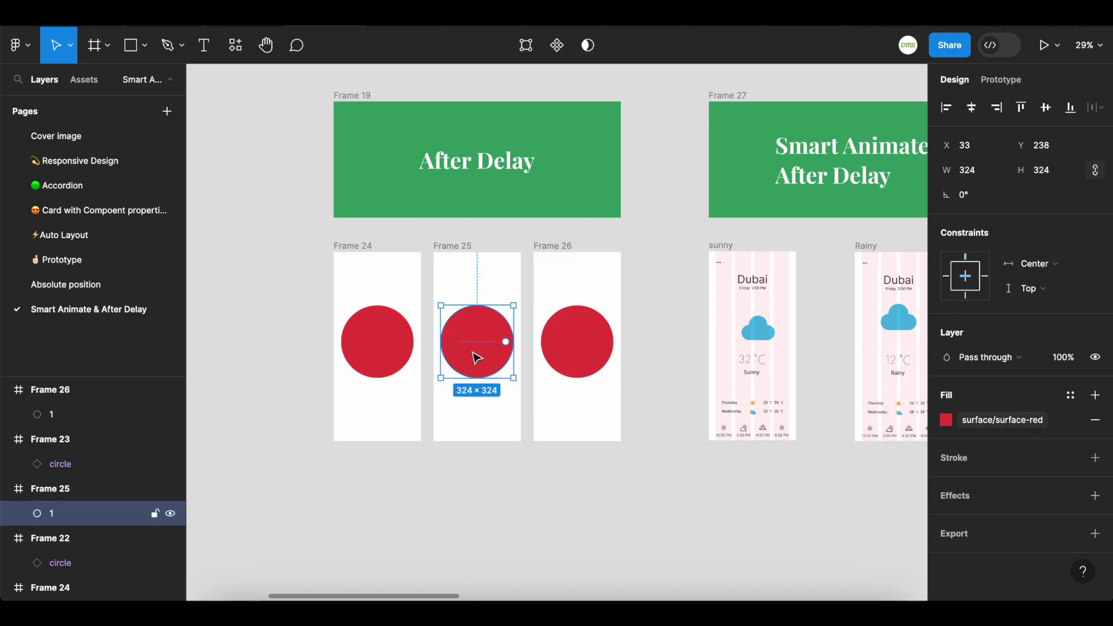
{"action": "key", "text": "ctrl+r"}
{"action": "type", "text": "3"}
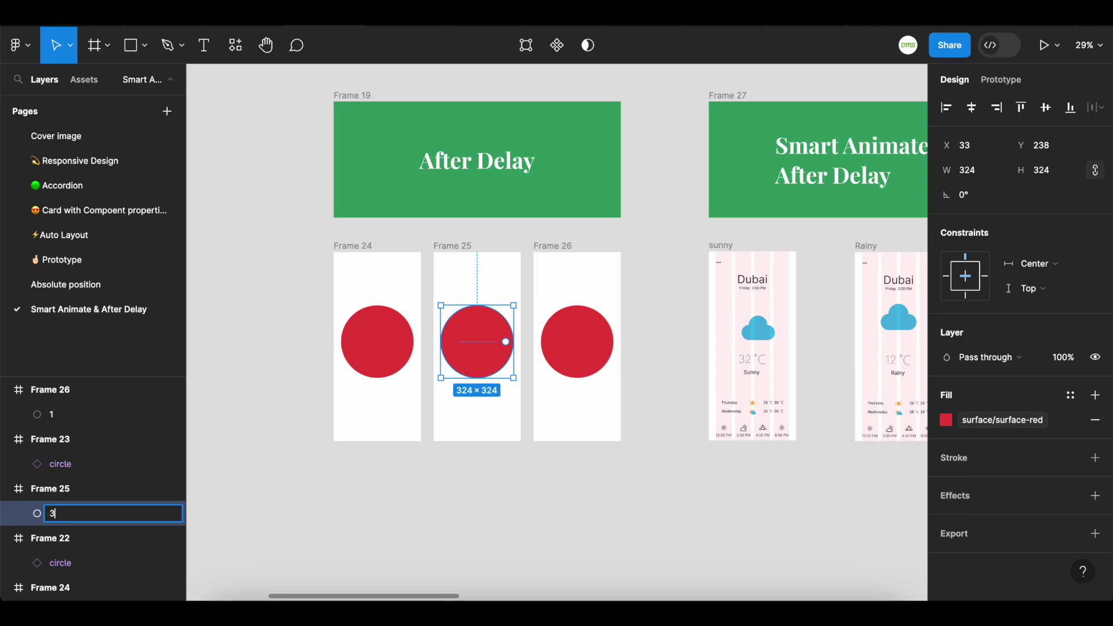
{"action": "left_click", "coordinate": [568, 344]}
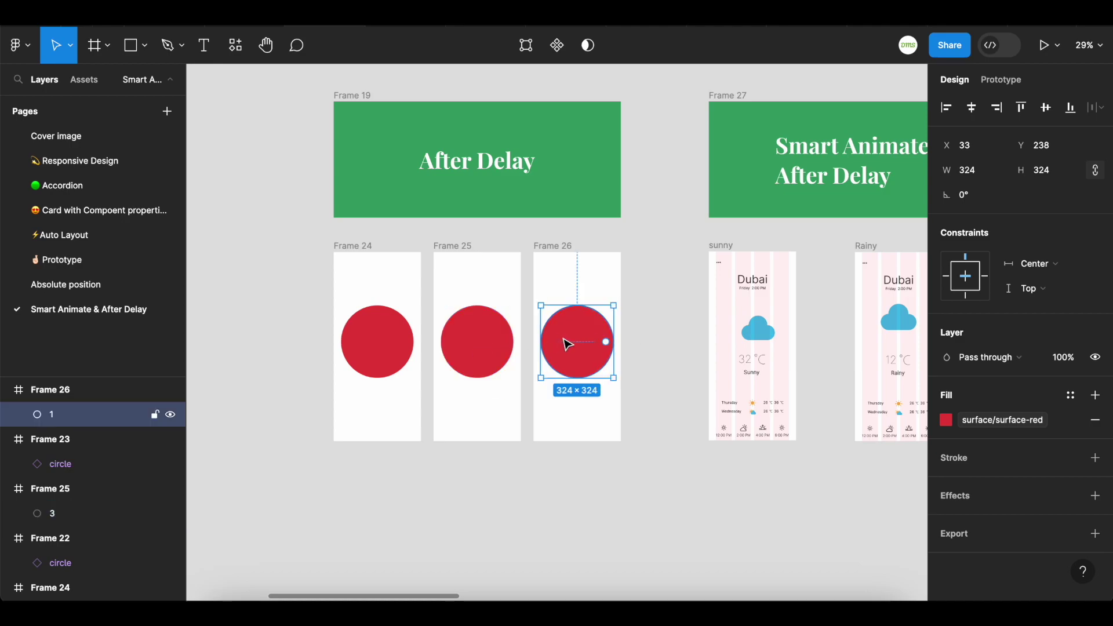
{"action": "key", "text": "ctrl+r"}
{"action": "type", "text": "4"}
{"action": "key", "text": "Return"}
{"action": "left_click", "coordinate": [353, 343]}
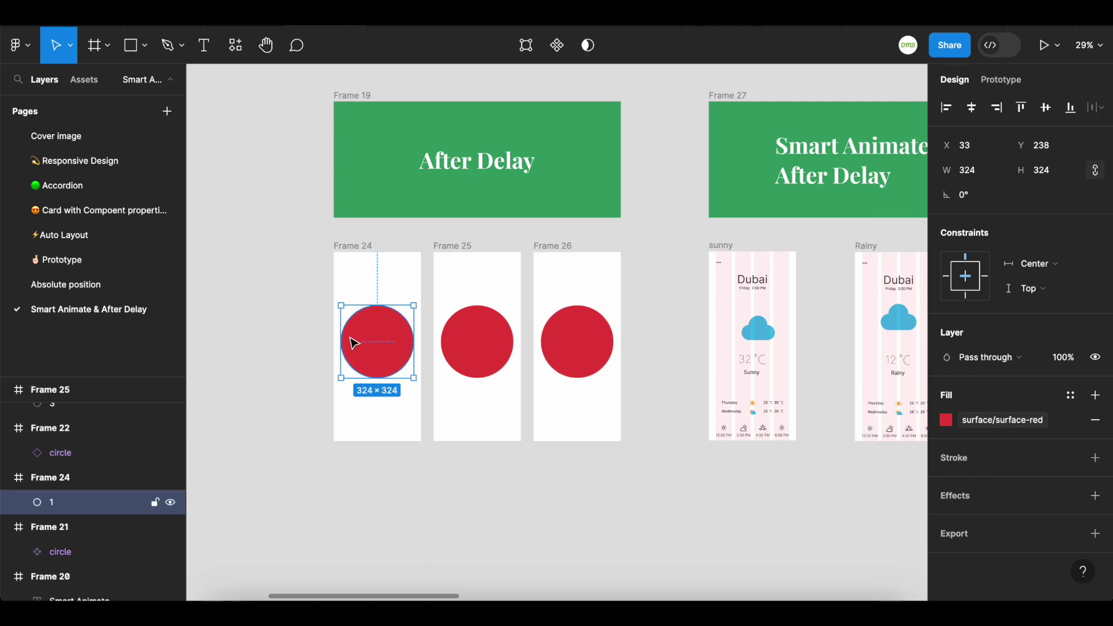
{"action": "left_click", "coordinate": [612, 350], "text": "shift"}
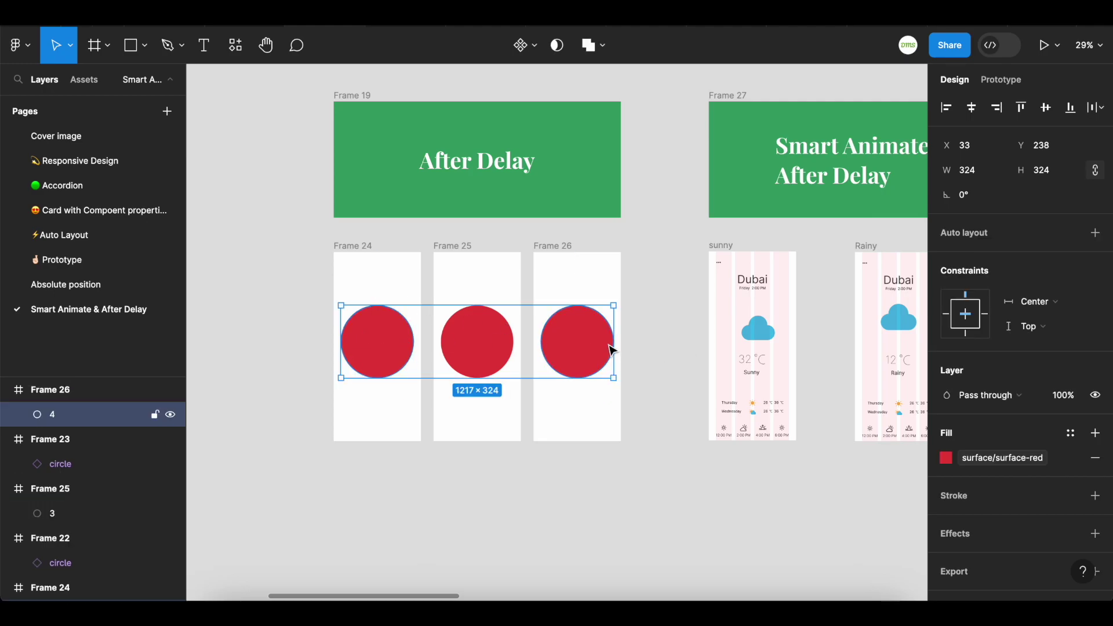
{"action": "left_click", "coordinate": [686, 310]}
Step: Align the red circles in Frame 24 and Frame 26 to the top of their frames
{"action": "left_click", "coordinate": [385, 328]}
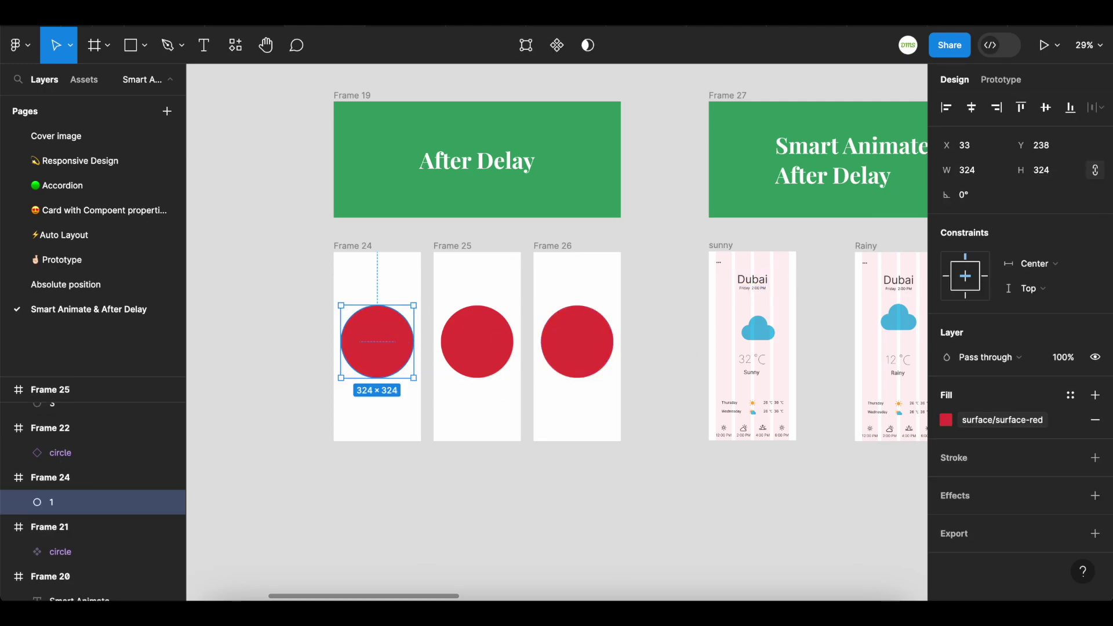
{"action": "left_click", "coordinate": [1021, 107]}
{"action": "left_click", "coordinate": [577, 341], "text": "shift"}
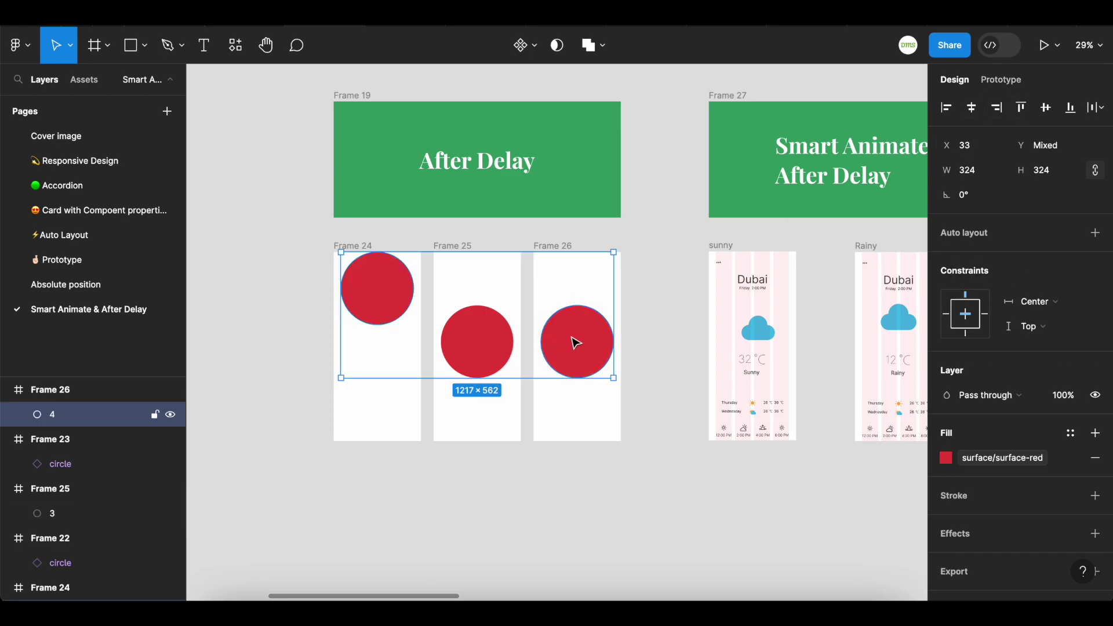
{"action": "left_click", "coordinate": [1022, 108]}
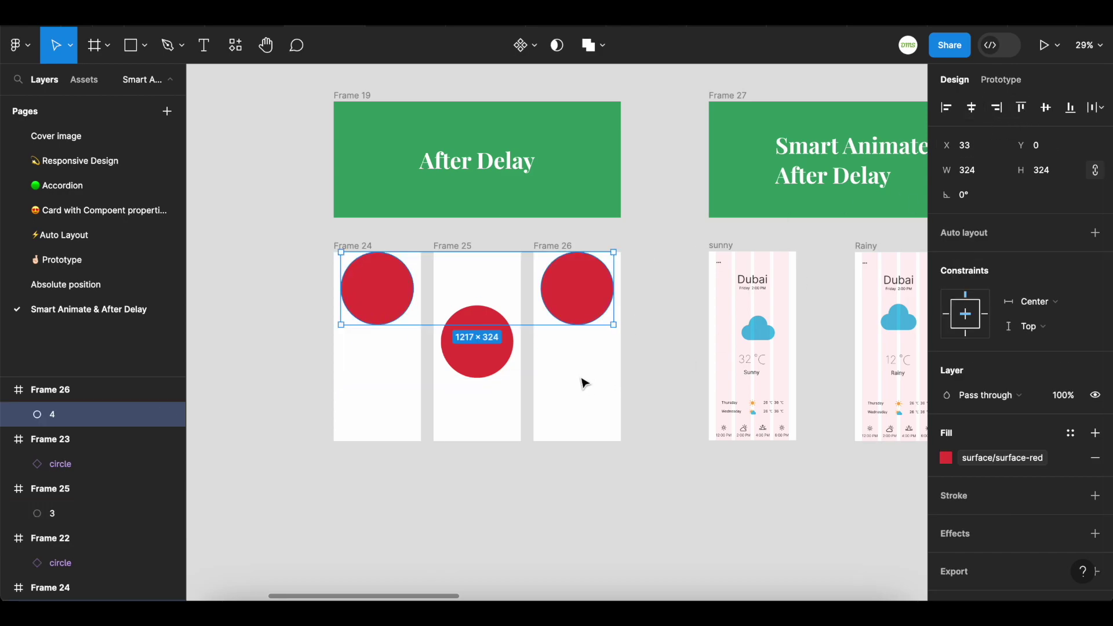
Step: Align the red circle in Frame 25 to the bottom of its frame
{"action": "scroll", "coordinate": [567, 388], "scroll_direction": "left", "scroll_amount": 10}
{"action": "scroll", "coordinate": [520, 302], "scroll_direction": "right", "scroll_amount": 10}
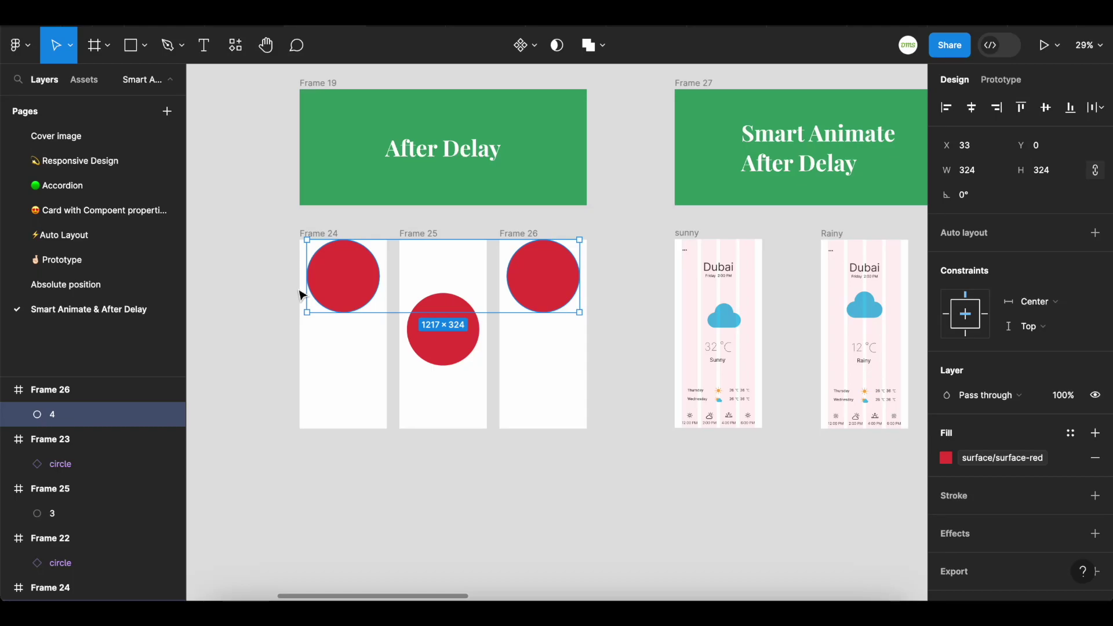
{"action": "left_click", "coordinate": [279, 246]}
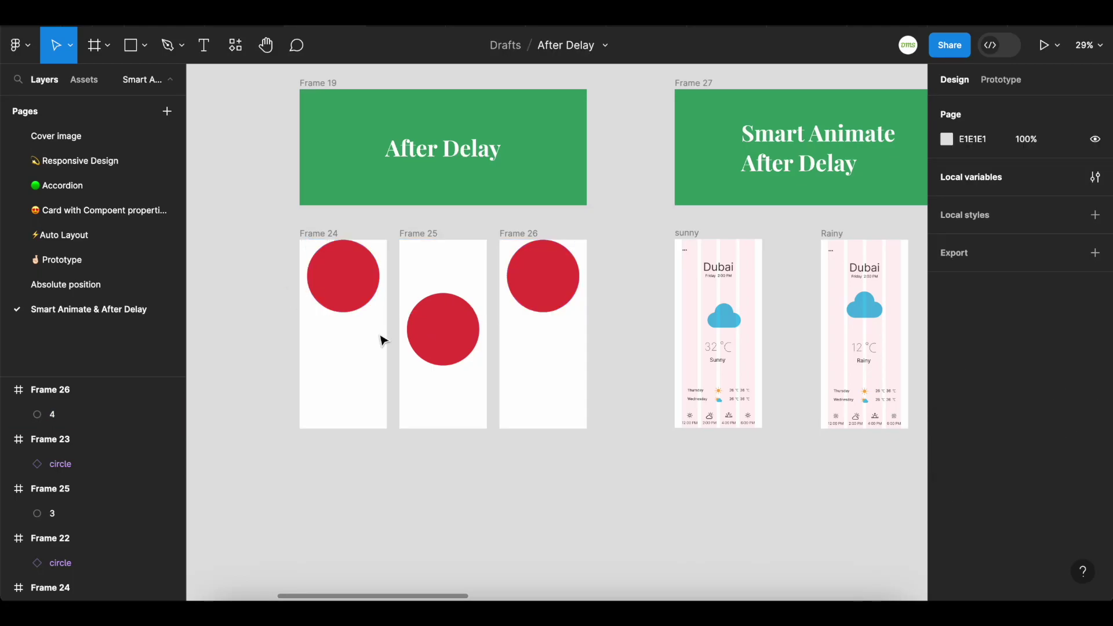
{"action": "left_click", "coordinate": [463, 327]}
{"action": "left_click", "coordinate": [1070, 108]}
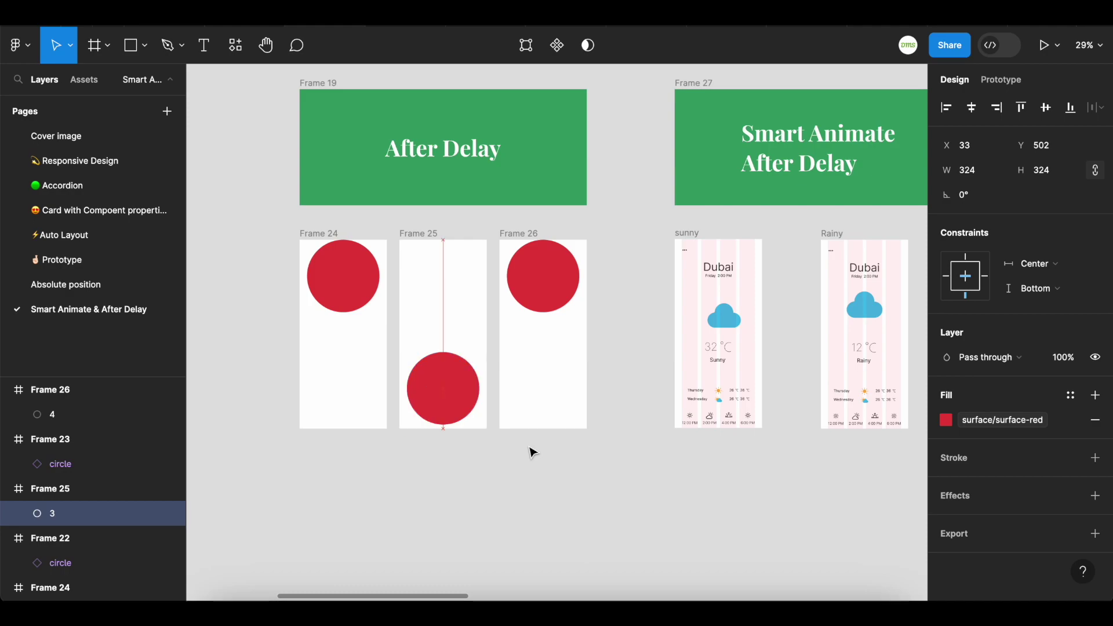
Step: Examine the prototype connections starting from Frame 24 and Frame 21
{"action": "left_click", "coordinate": [330, 234]}
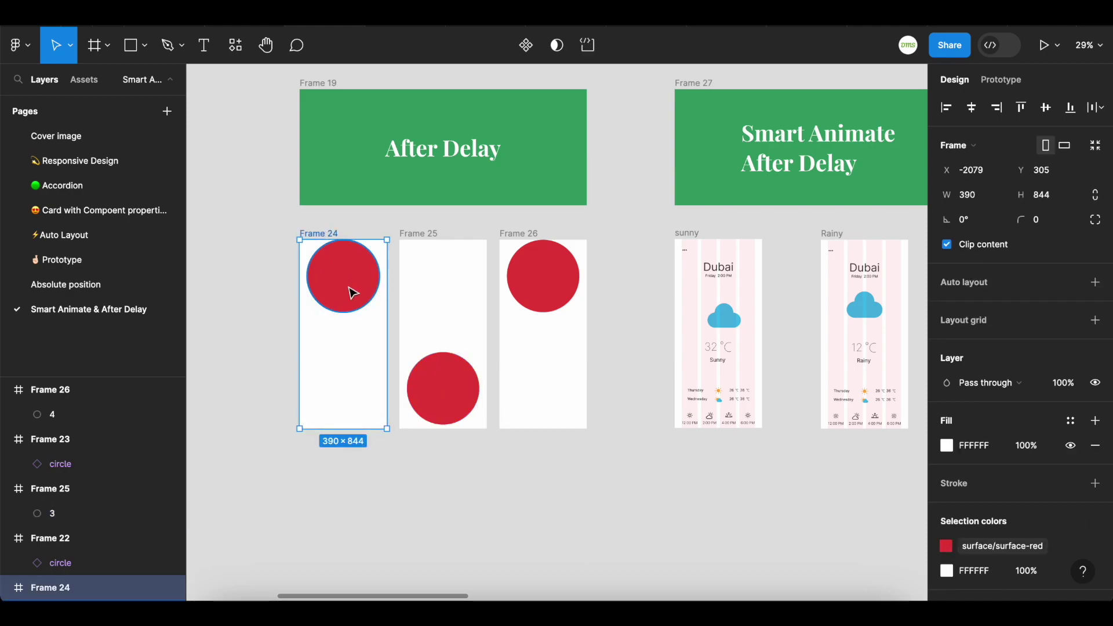
{"action": "key", "text": "shift+e"}
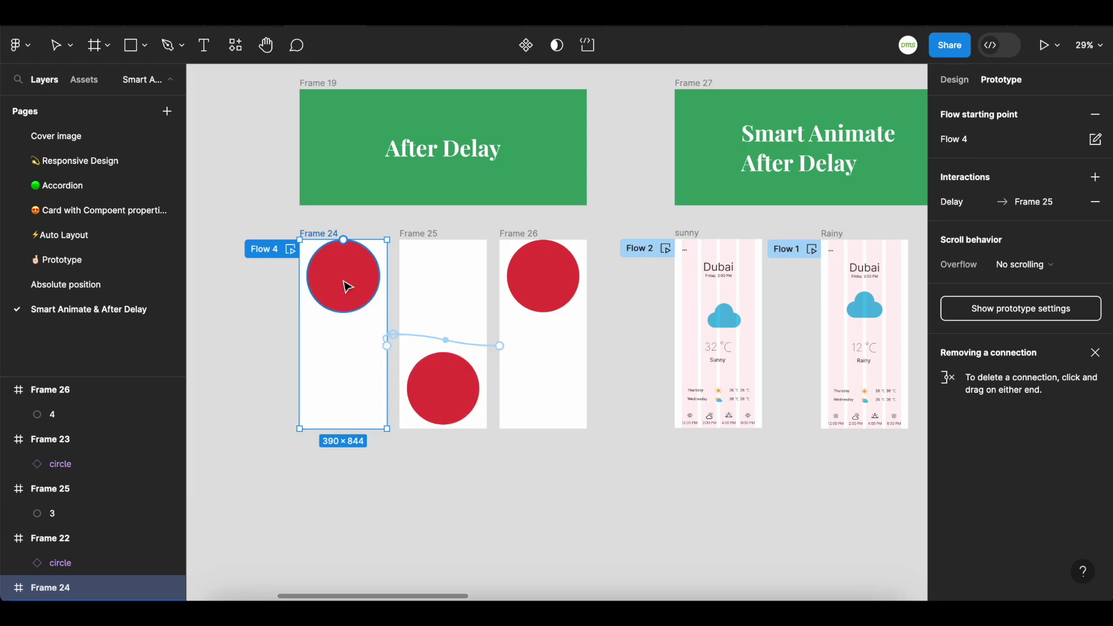
{"action": "scroll", "coordinate": [328, 281], "scroll_direction": "left", "scroll_amount": 10}
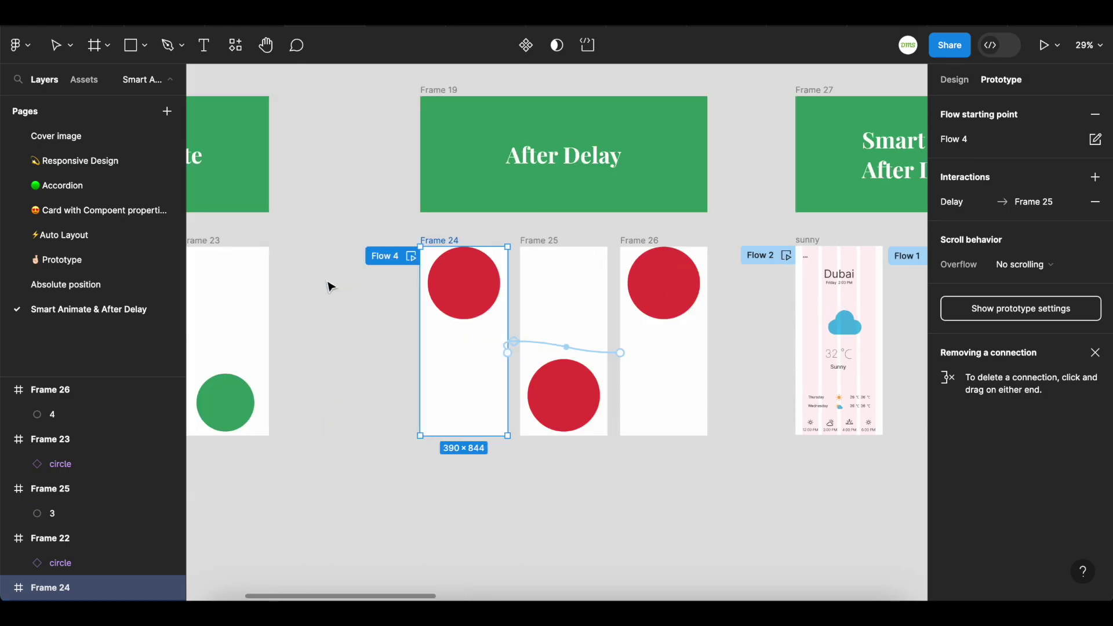
{"action": "left_click", "coordinate": [496, 257]}
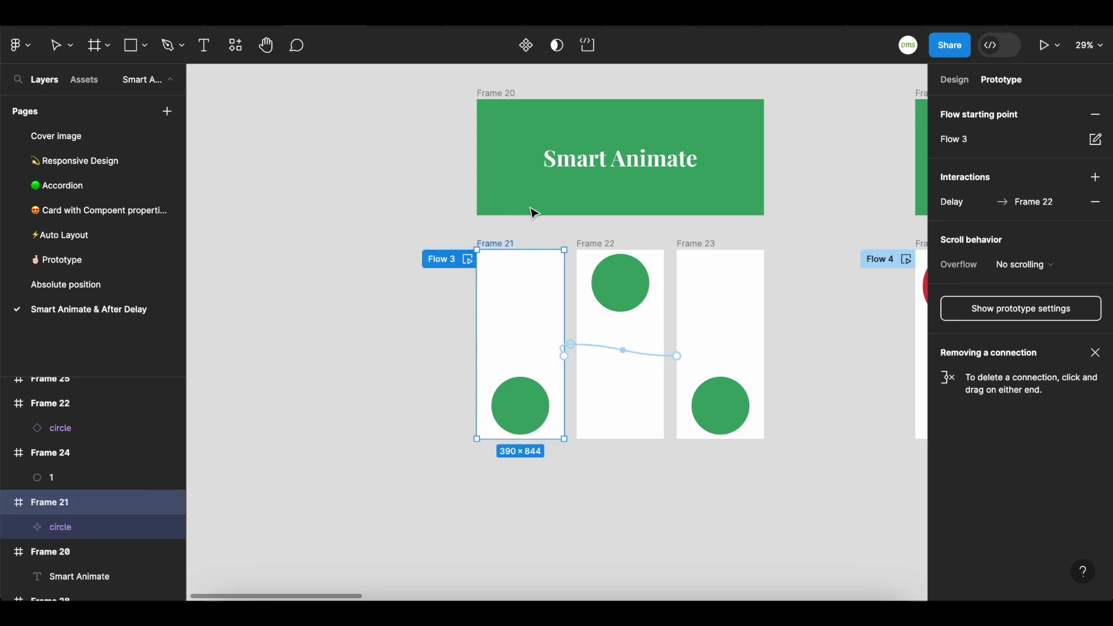
{"action": "scroll", "coordinate": [712, 387], "scroll_direction": "right", "scroll_amount": 3}
{"action": "scroll", "coordinate": [712, 387], "scroll_direction": "up", "scroll_amount": 1}
{"action": "scroll", "coordinate": [712, 387], "scroll_direction": "right", "scroll_amount": 5}
{"action": "left_click", "coordinate": [522, 290]}
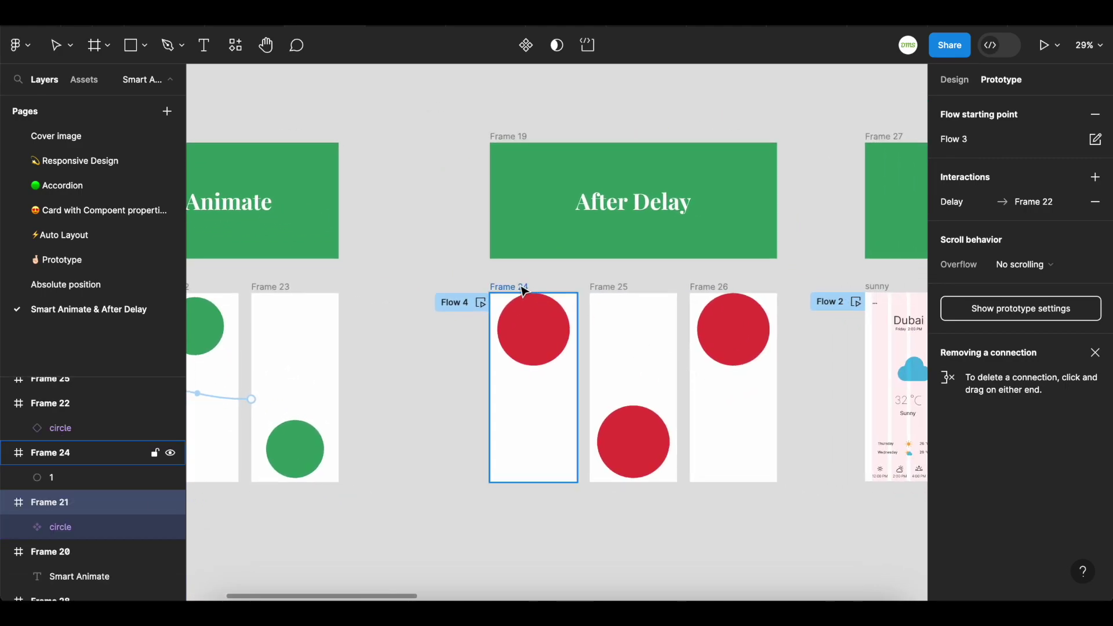
Step: Set the After delay time of the Frame 26 to Frame 24 connection to 1 ms
{"action": "left_click", "coordinate": [678, 400]}
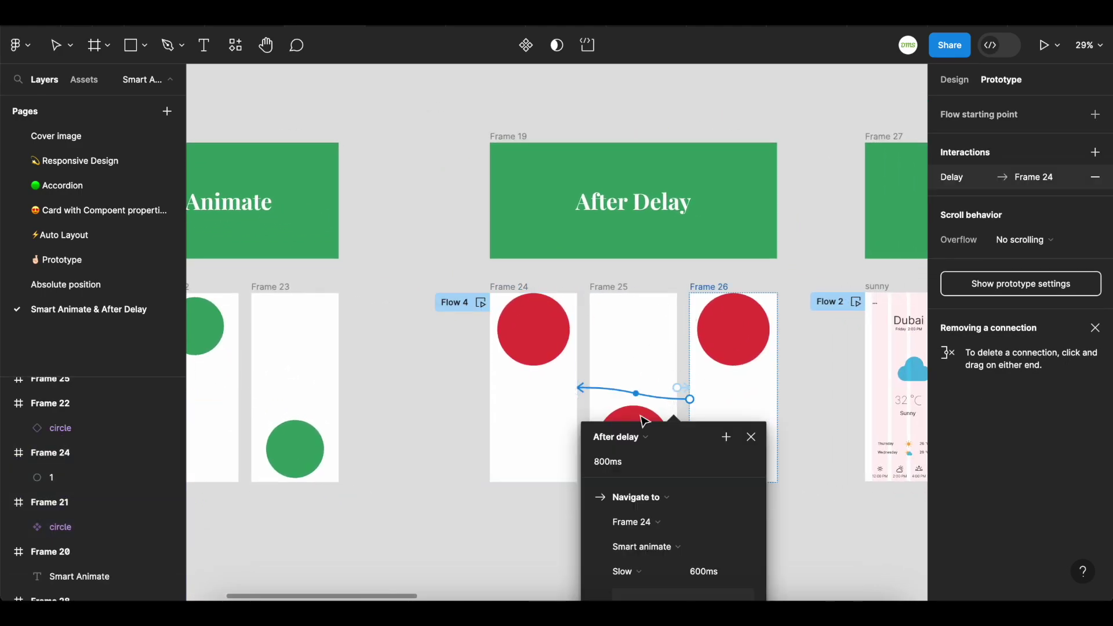
{"action": "left_click", "coordinate": [637, 467]}
{"action": "type", "text": "1"}
{"action": "key", "text": "Return"}
{"action": "left_click", "coordinate": [753, 438]}
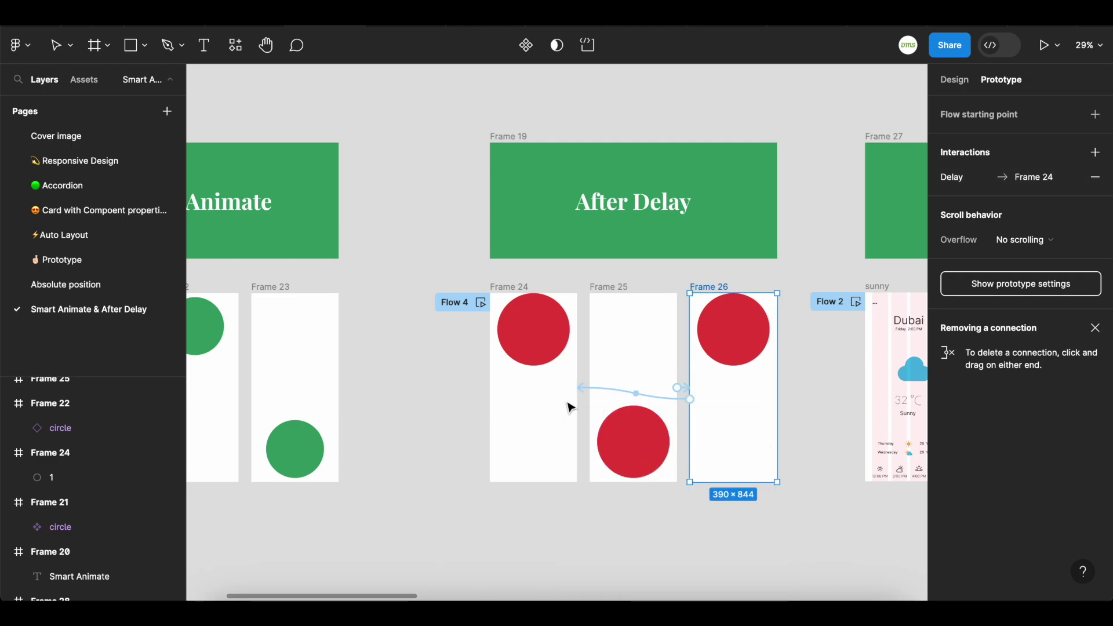
Step: Check the After delay settings of the Frame 26 to Frame 24 and Frame 24 to Frame 25 connections
{"action": "left_click", "coordinate": [585, 390]}
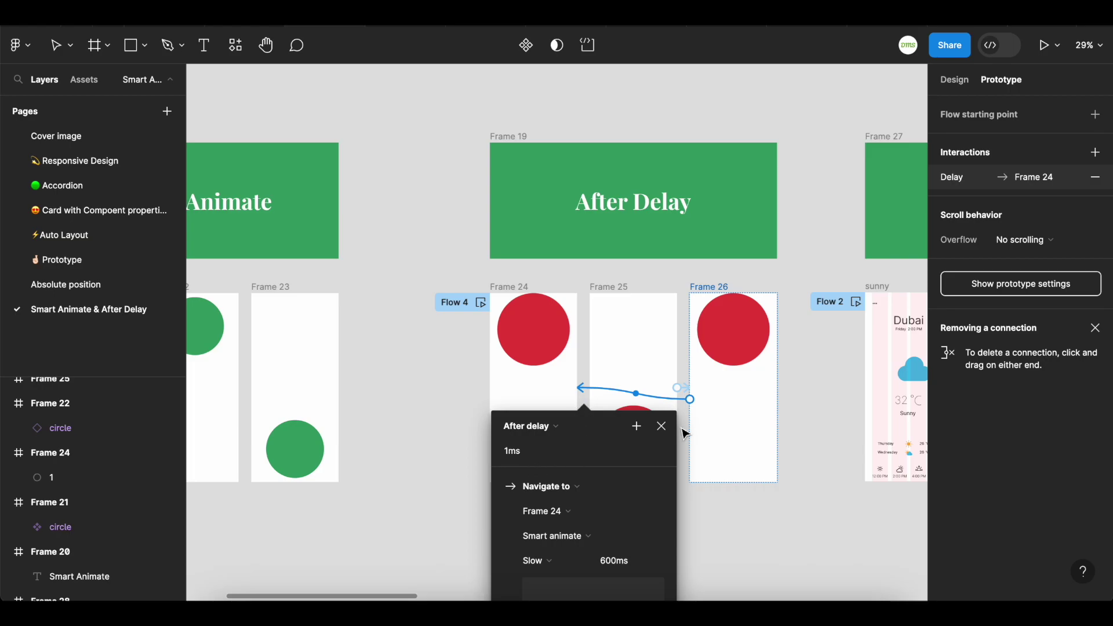
{"action": "key", "text": "Escape"}
{"action": "key", "text": "Escape"}
{"action": "left_click", "coordinate": [585, 397]}
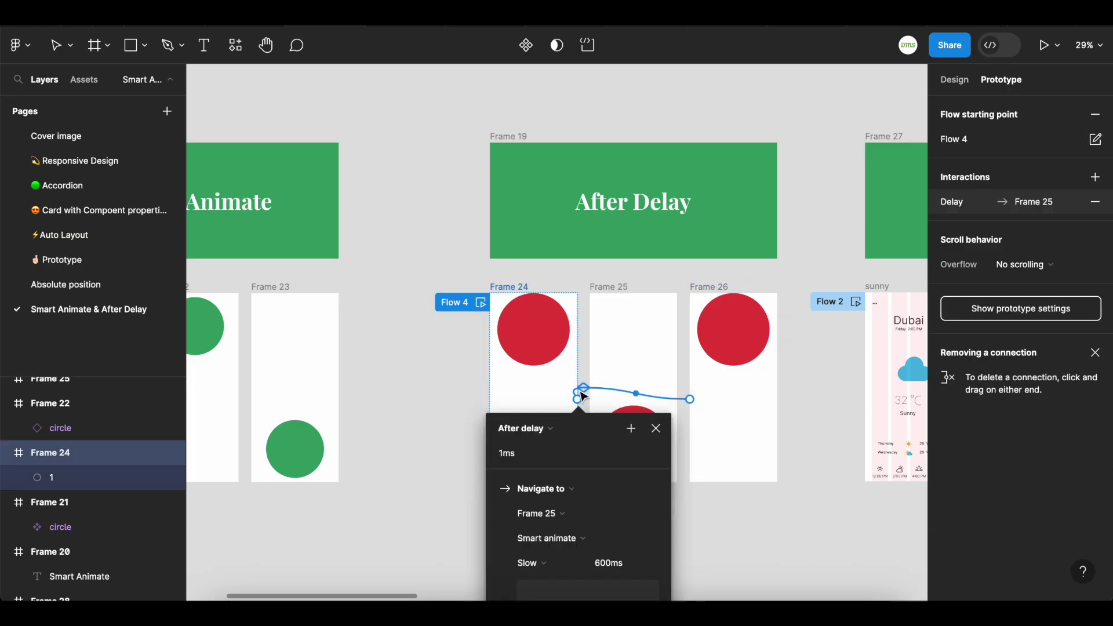
{"action": "left_click", "coordinate": [441, 410]}
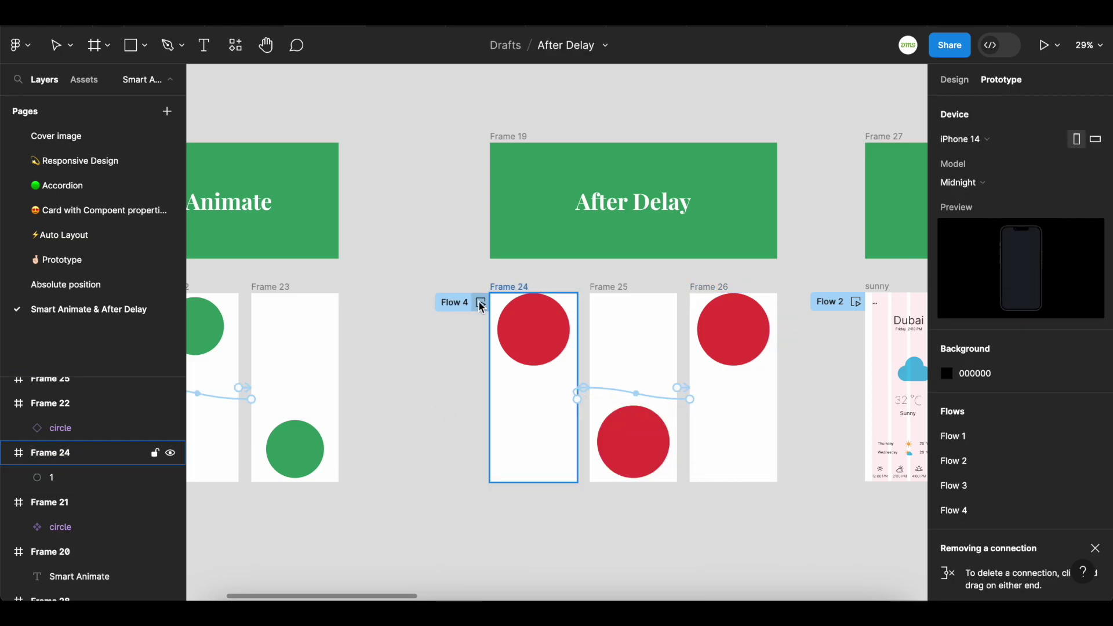
Step: Preview the red circle prototype in Flow 4 and the green circle prototype in Flow 3
{"action": "scroll", "coordinate": [481, 308], "scroll_direction": "down", "scroll_amount": 3}
{"action": "scroll", "coordinate": [482, 308], "scroll_direction": "right", "scroll_amount": 2}
{"action": "left_click", "coordinate": [433, 212]}
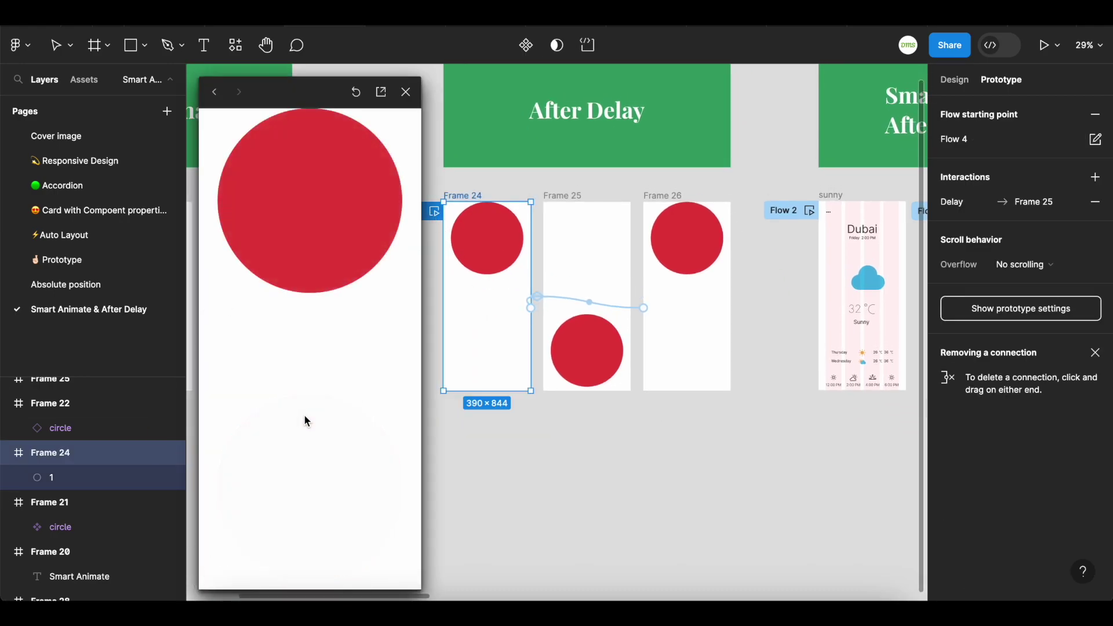
{"action": "scroll", "coordinate": [628, 326], "scroll_direction": "up", "scroll_amount": 5}
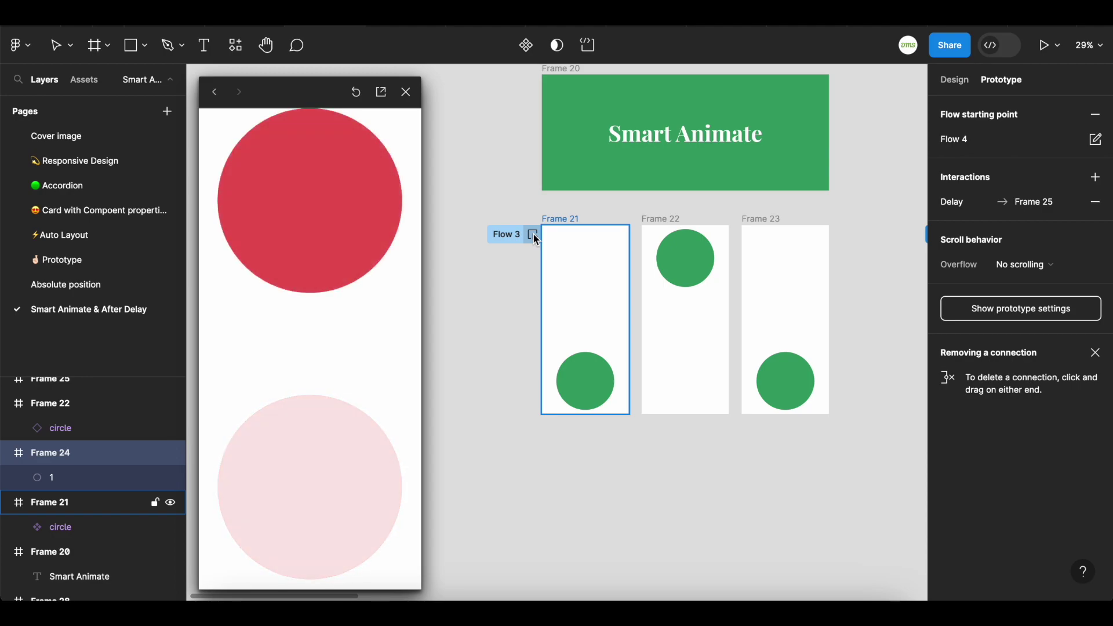
{"action": "left_click", "coordinate": [533, 234]}
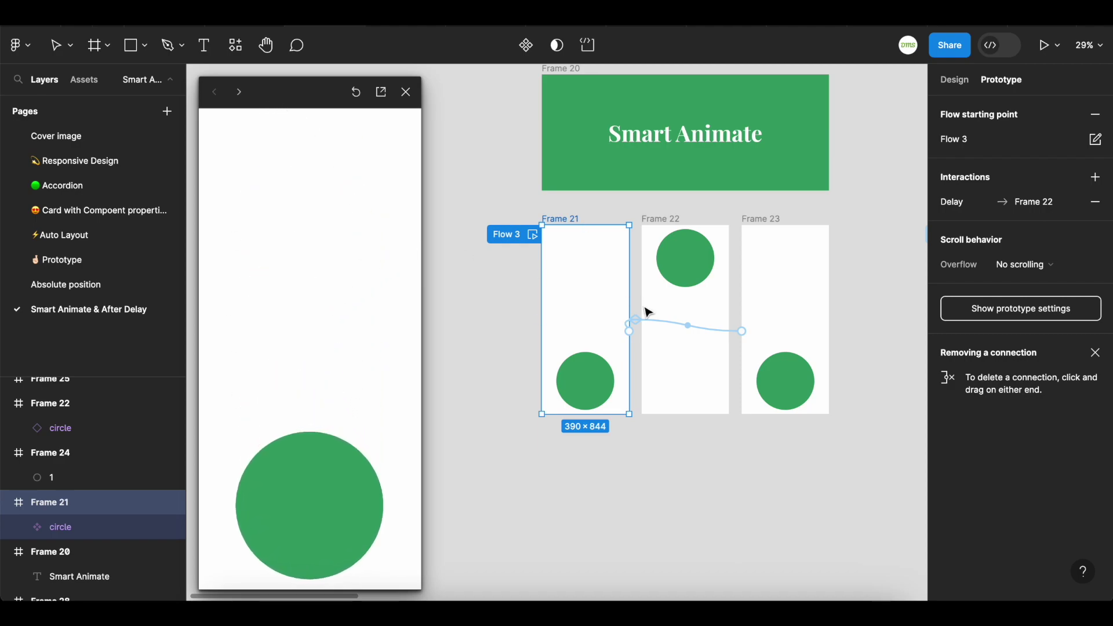
Step: Move the sunny weather frame away from the Rainy frame to X -403, Y 302, under the heading's left edge
{"action": "scroll", "coordinate": [643, 315], "scroll_direction": "right", "scroll_amount": 5}
{"action": "left_click", "coordinate": [725, 248]}
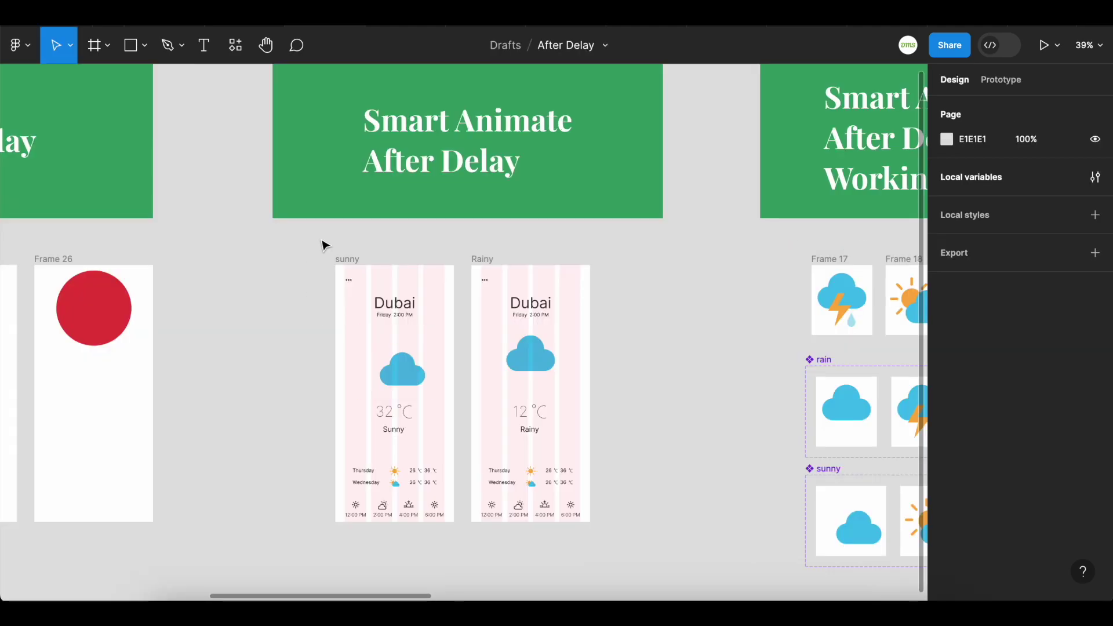
{"action": "left_click", "coordinate": [342, 261]}
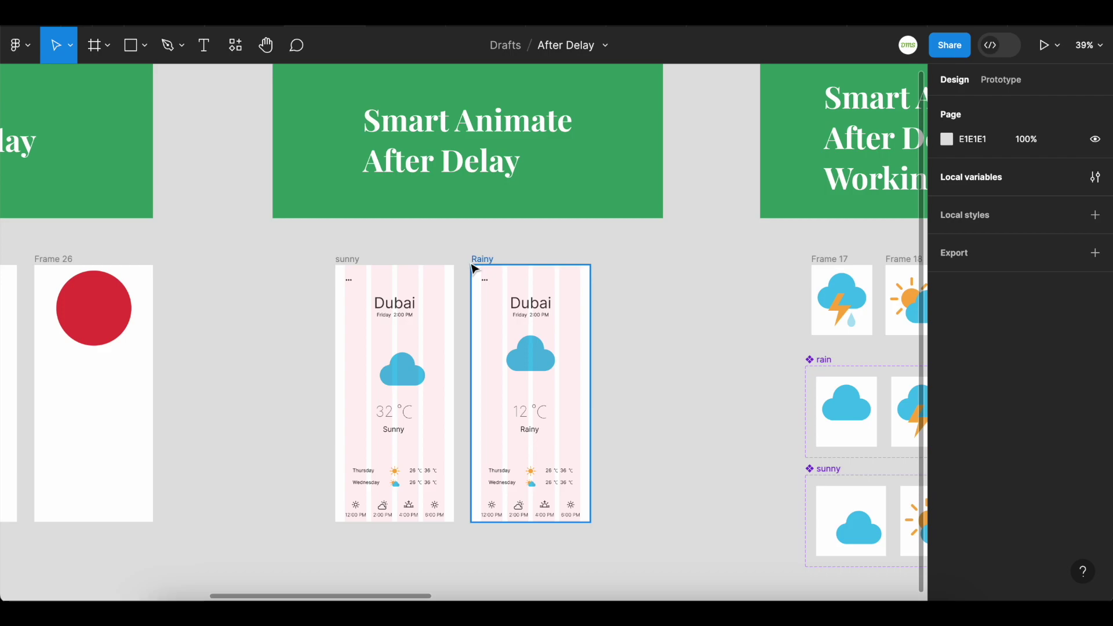
{"action": "left_click_drag", "start_coordinate": [354, 260], "coordinate": [292, 258]}
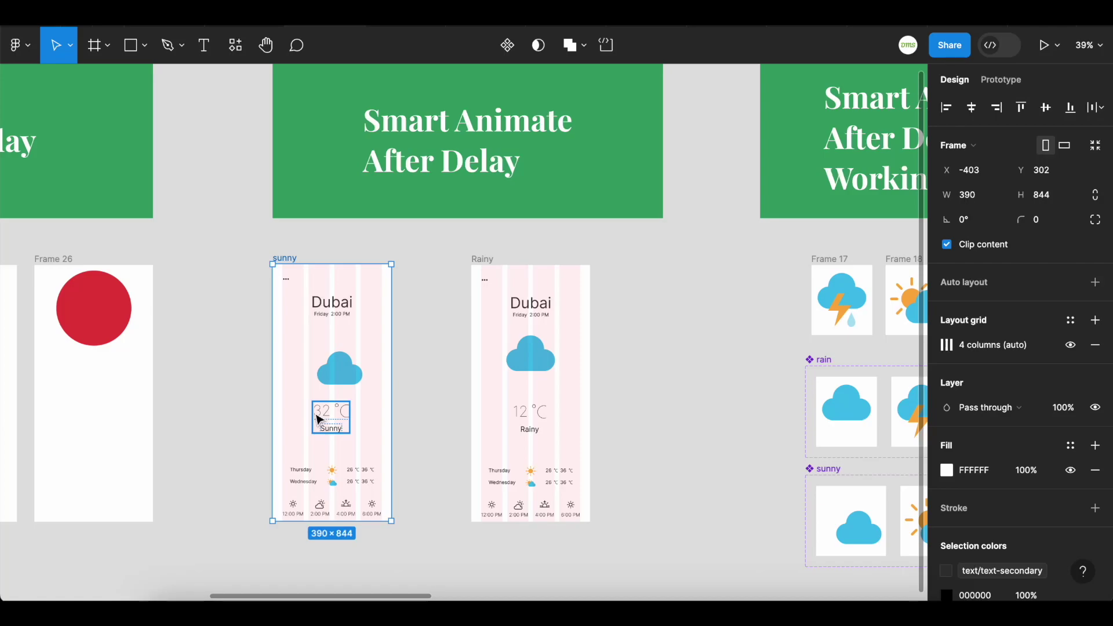
Step: Preview the sunny weather frame, restart its animation, and preview the Rainy frame
{"action": "key", "text": "shift+space"}
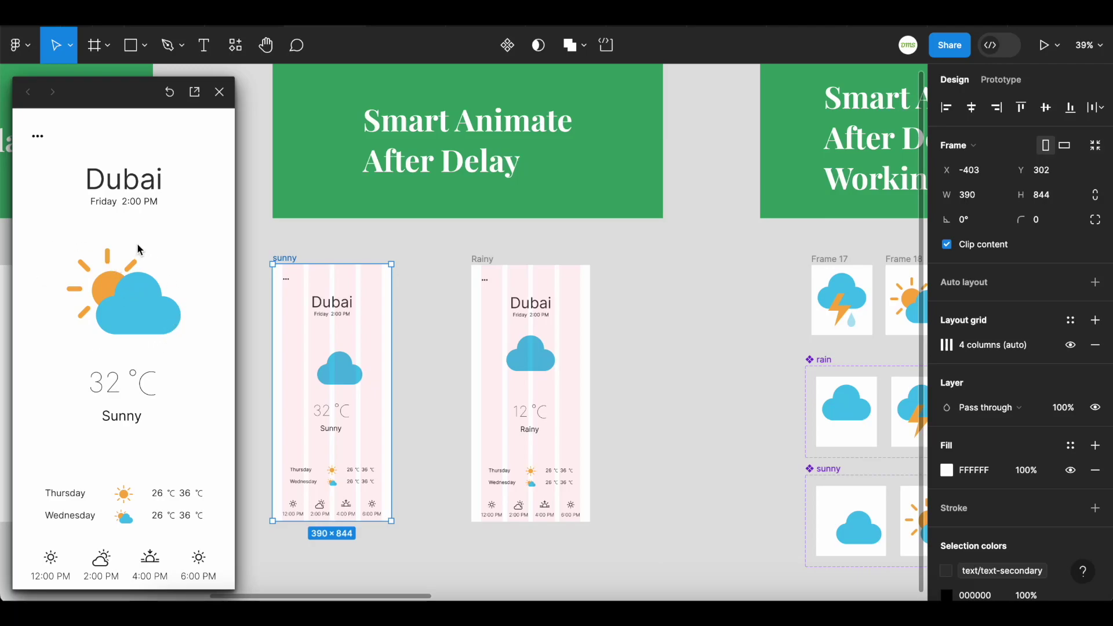
{"action": "left_click", "coordinate": [171, 98]}
{"action": "left_click", "coordinate": [219, 92]}
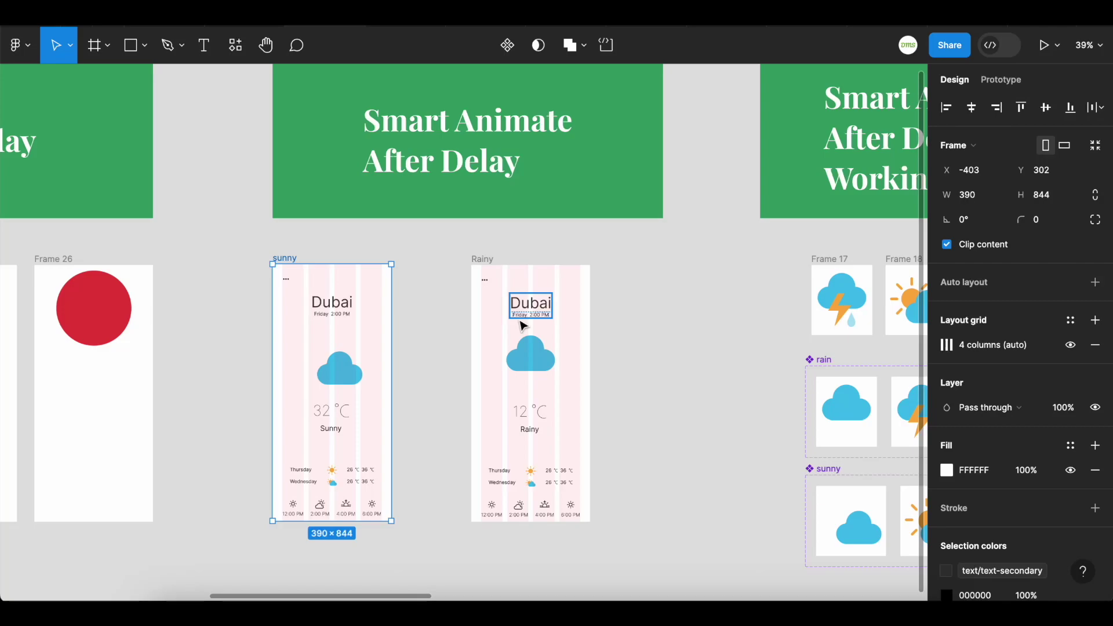
{"action": "left_click", "coordinate": [486, 261]}
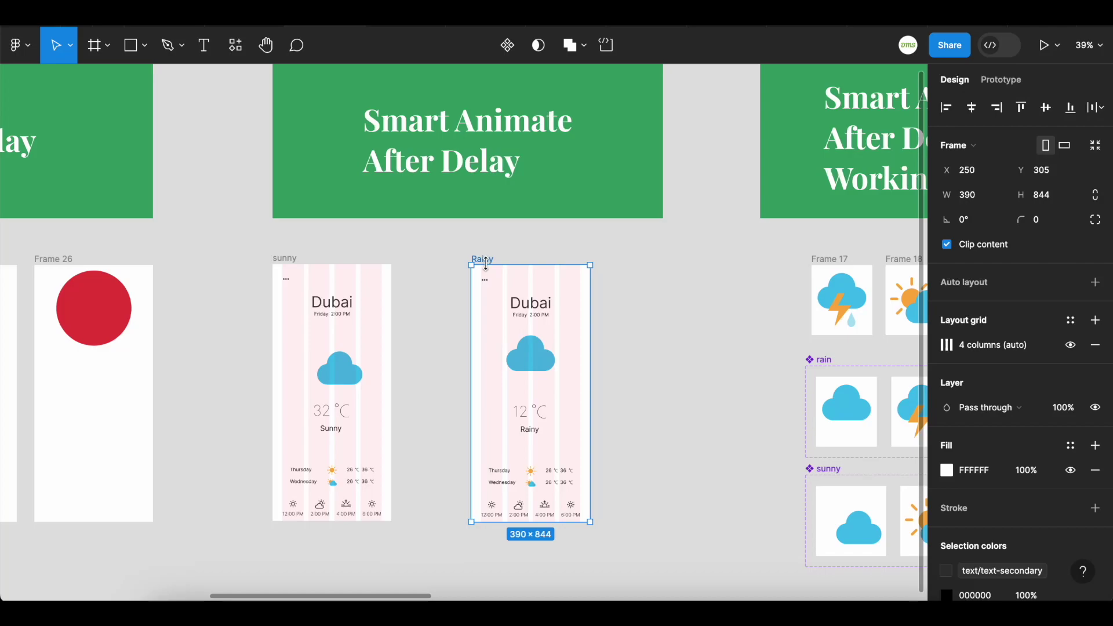
{"action": "key", "text": "shift+space"}
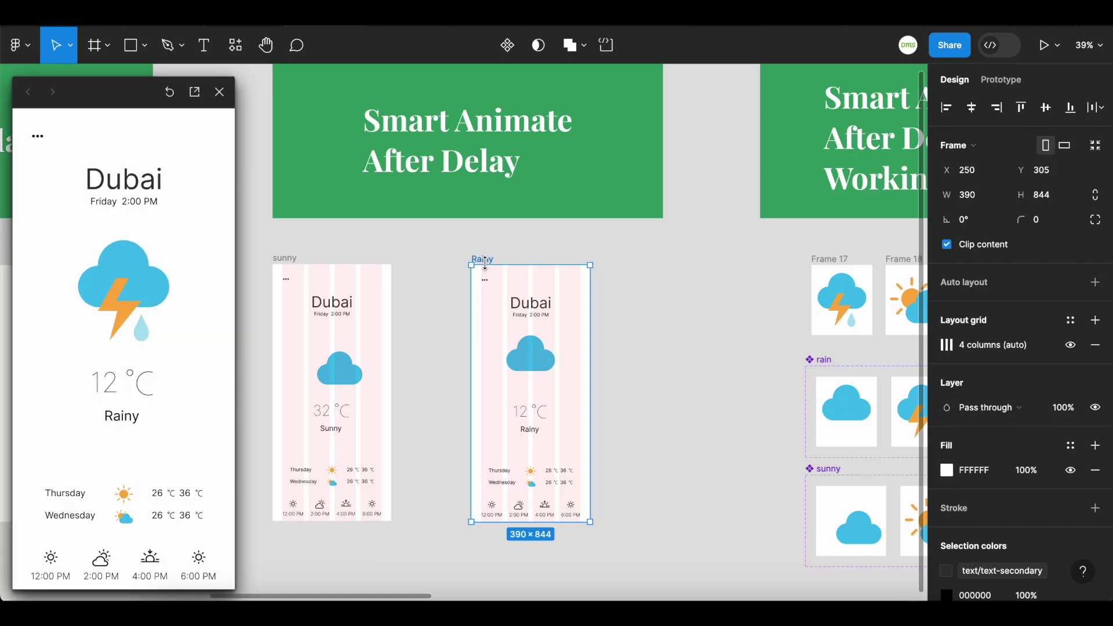